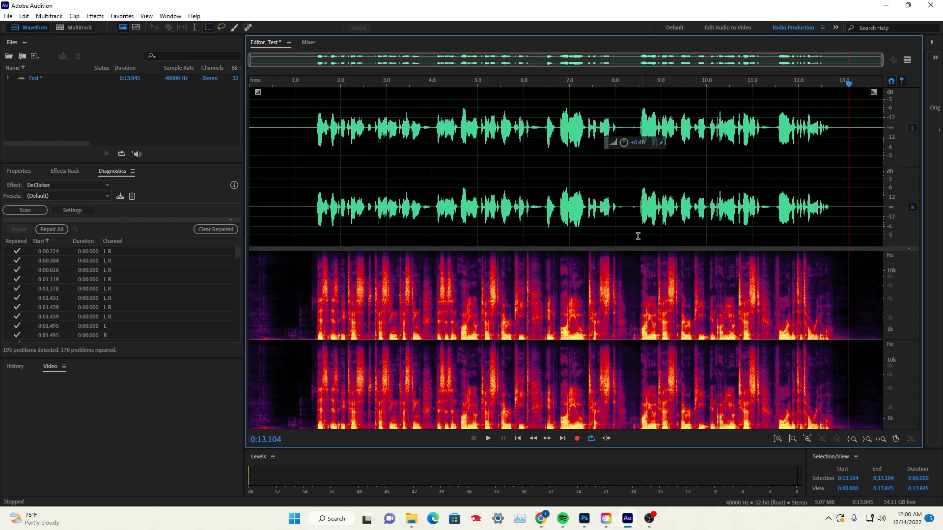
# Play the existing Test recording from its beginning and pause it after the speech ends
pyautogui.press('Home')
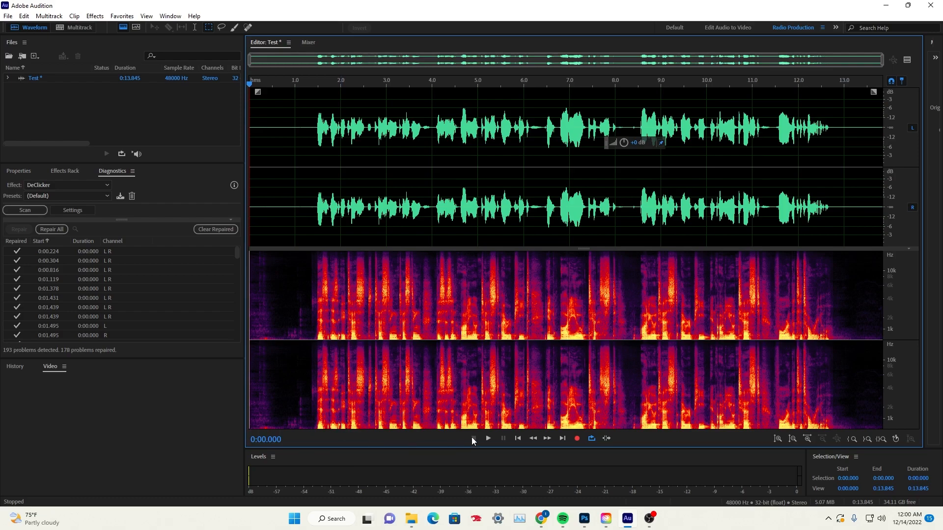
pyautogui.click(485, 438)
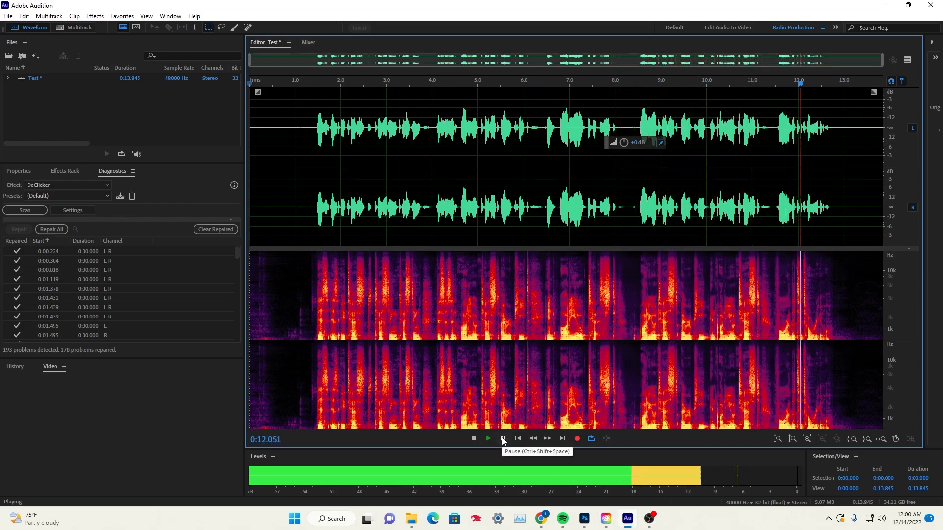
pyautogui.click(503, 439)
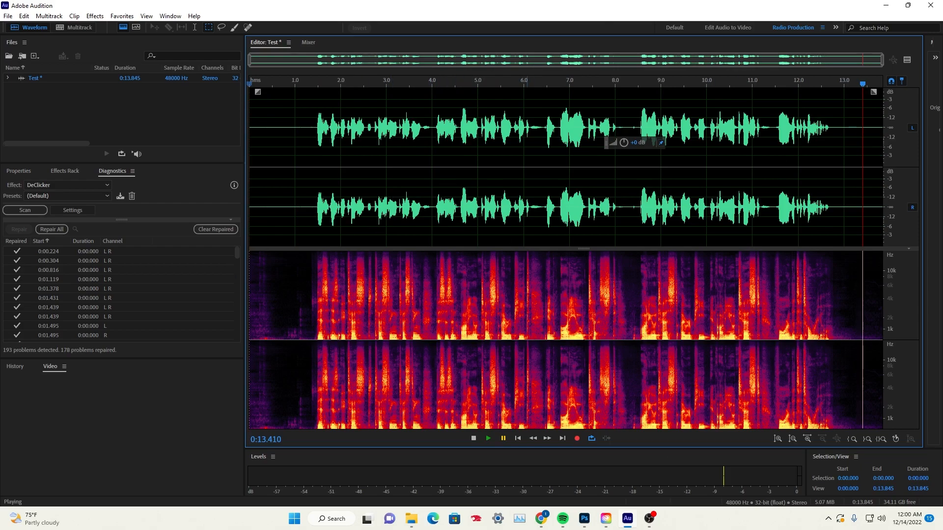
# Delete all audio in the Test file and record a new voice take of about 17 seconds with silence around the speech
pyautogui.hotkey('ctrl', 'a')
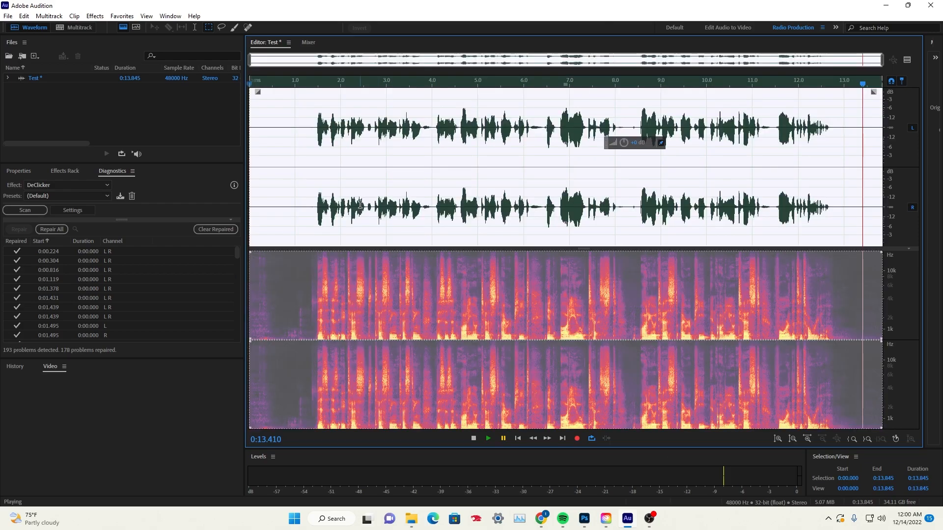
pyautogui.press('Delete')
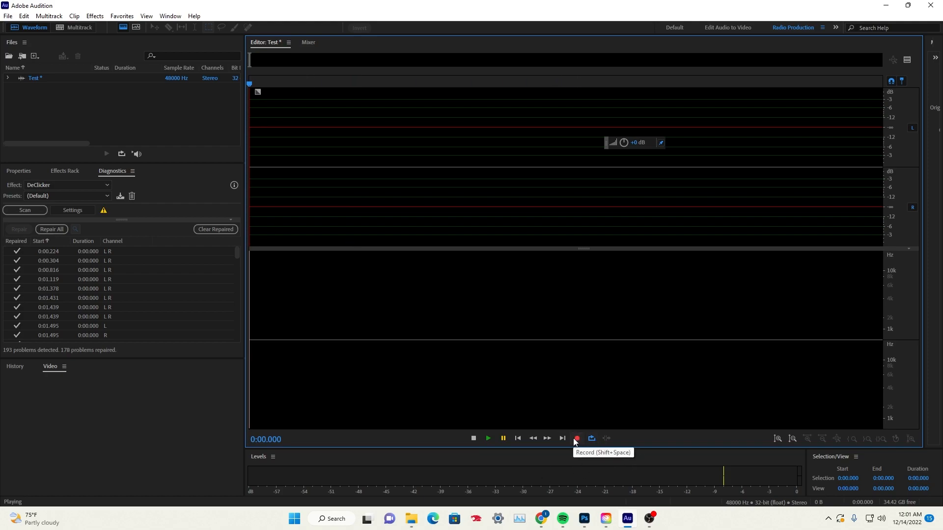
pyautogui.click(442, 200)
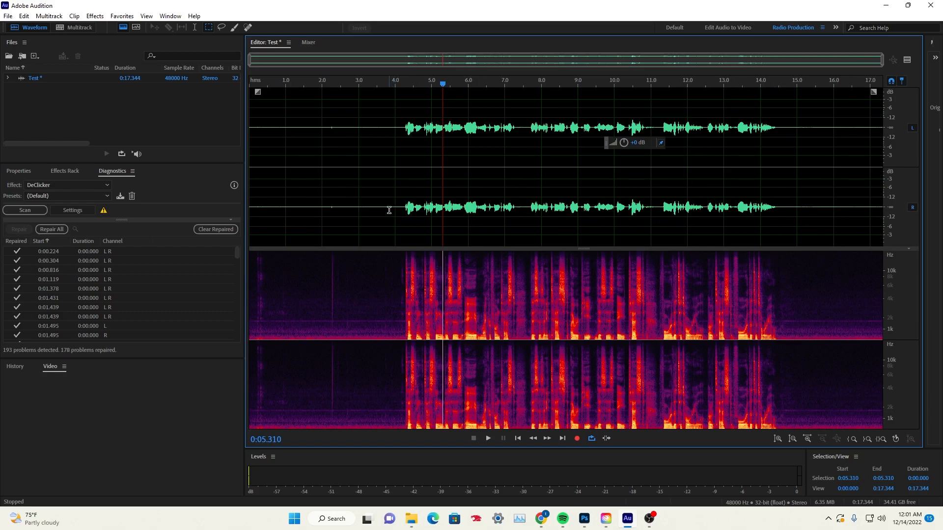
# Highlight the quiet stretches before and after the speech to inspect the background noise, and clear the selection
pyautogui.moveTo(388, 210); pyautogui.dragTo(262, 224)
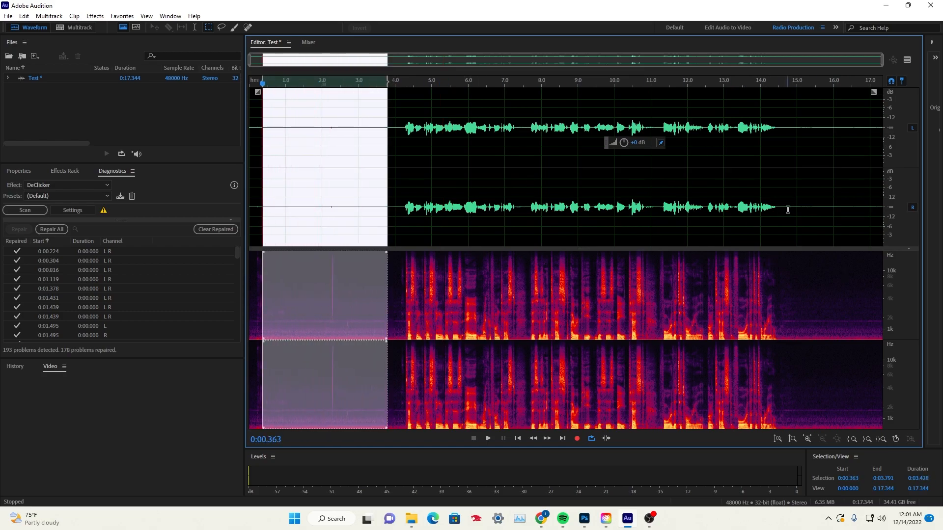
pyautogui.moveTo(790, 210); pyautogui.dragTo(908, 210)
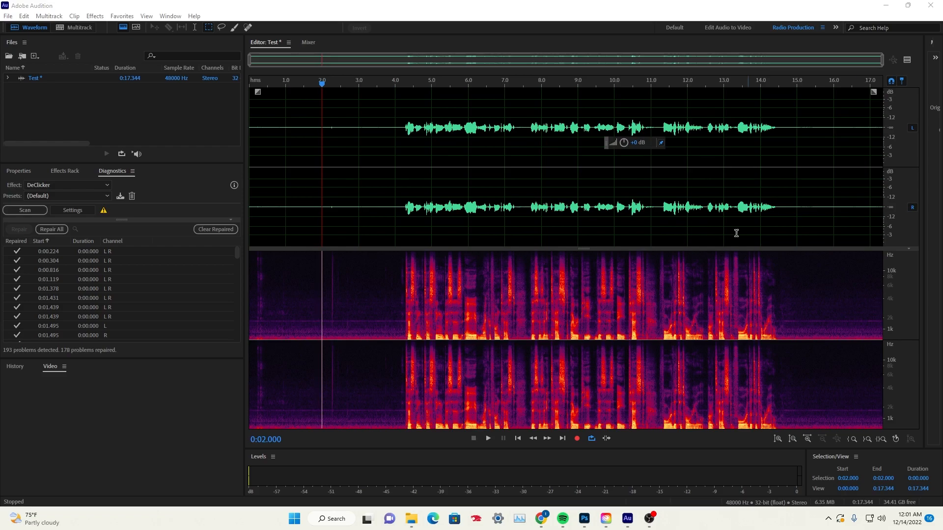
pyautogui.click(342, 162)
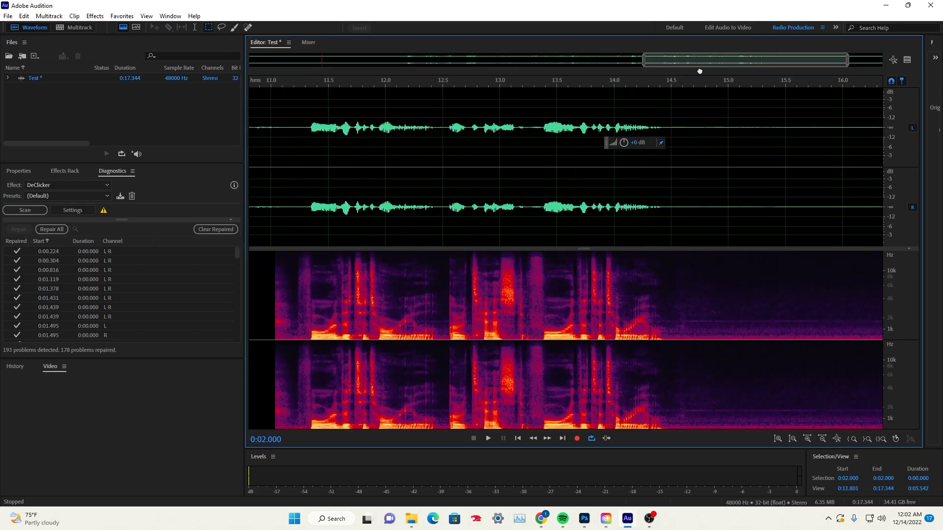
# Play the quiet tail after the speech from about 14.7 s to hear the background noise, and pause it
pyautogui.moveTo(699, 70); pyautogui.dragTo(776, 61)
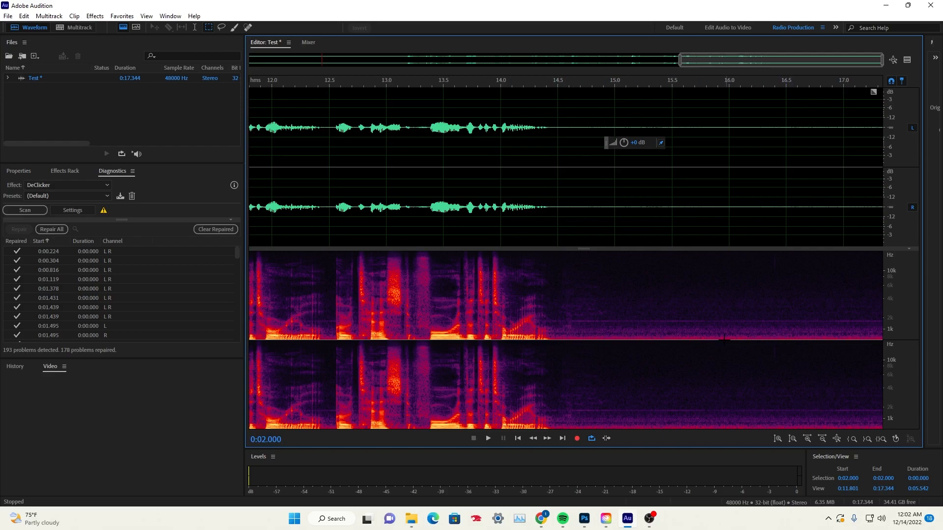
pyautogui.click(580, 200)
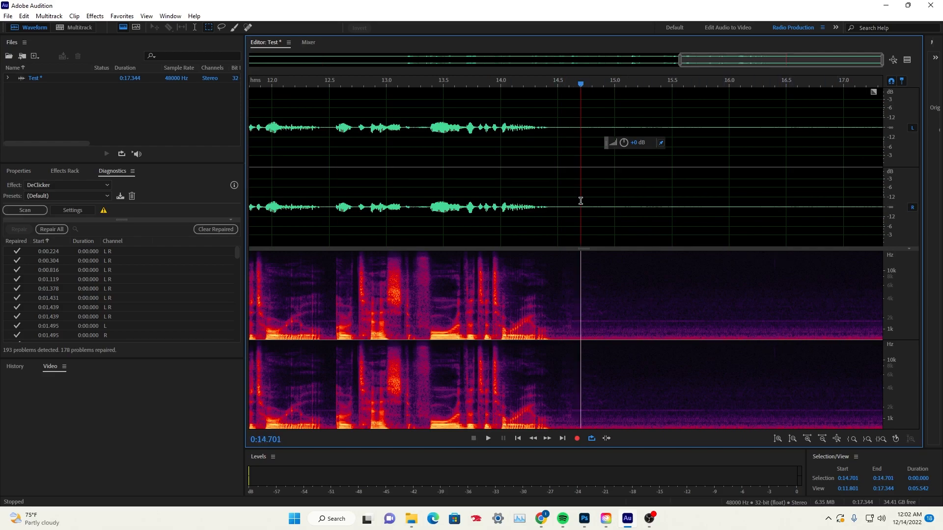
pyautogui.click(494, 437)
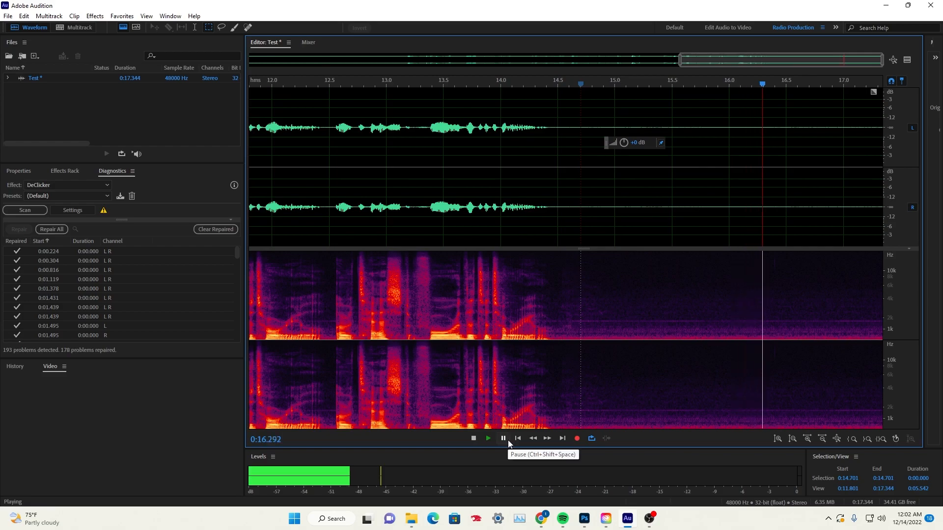
pyautogui.click(508, 440)
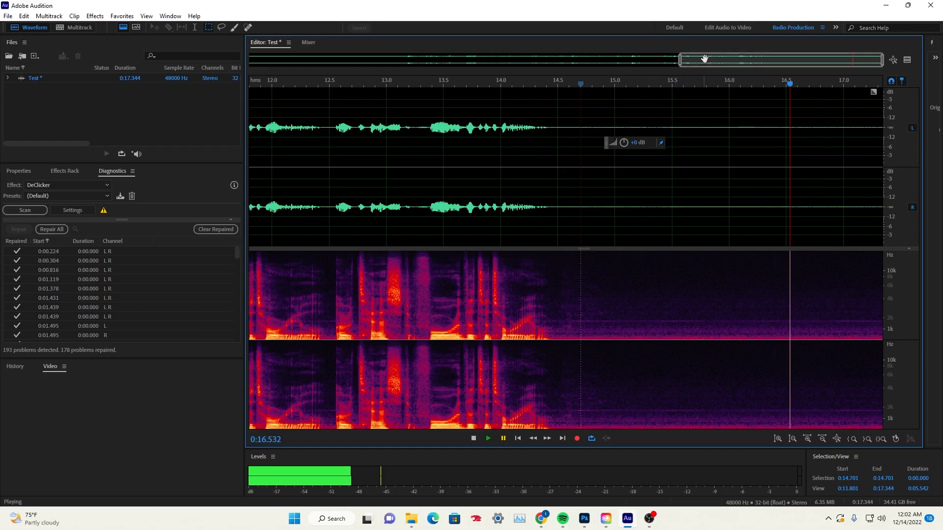
# Select the background noise after the speech from about 15.1 to 16.4 s and capture it as a noise print
pyautogui.moveTo(680, 61); pyautogui.dragTo(248, 74)
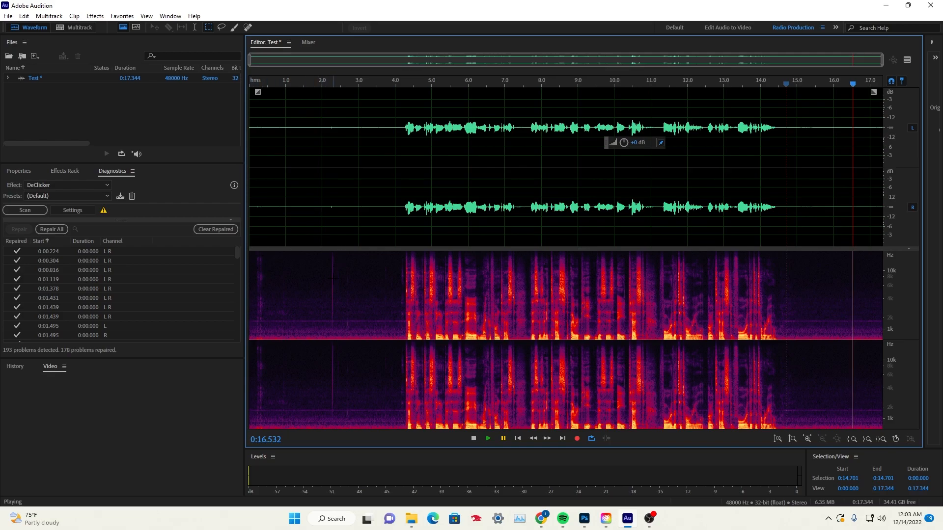
pyautogui.moveTo(250, 60); pyautogui.dragTo(718, 59)
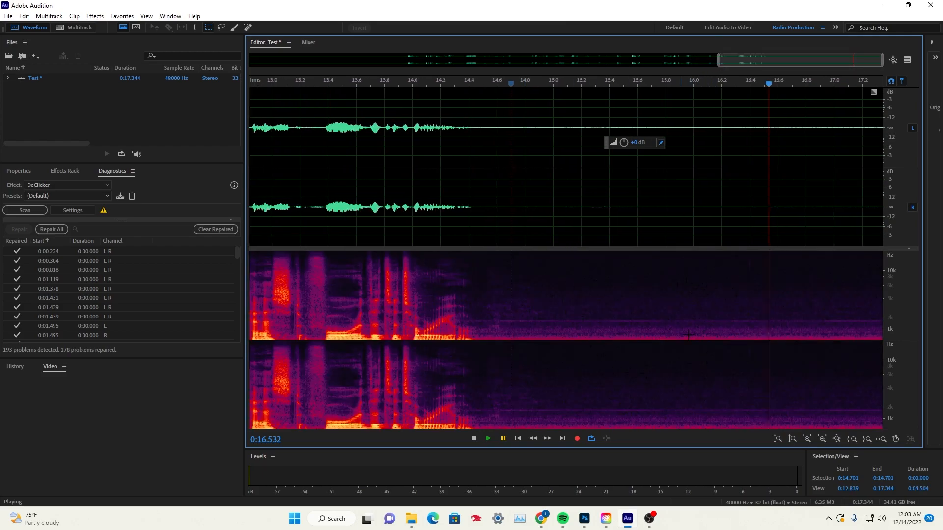
pyautogui.moveTo(566, 203); pyautogui.dragTo(750, 206)
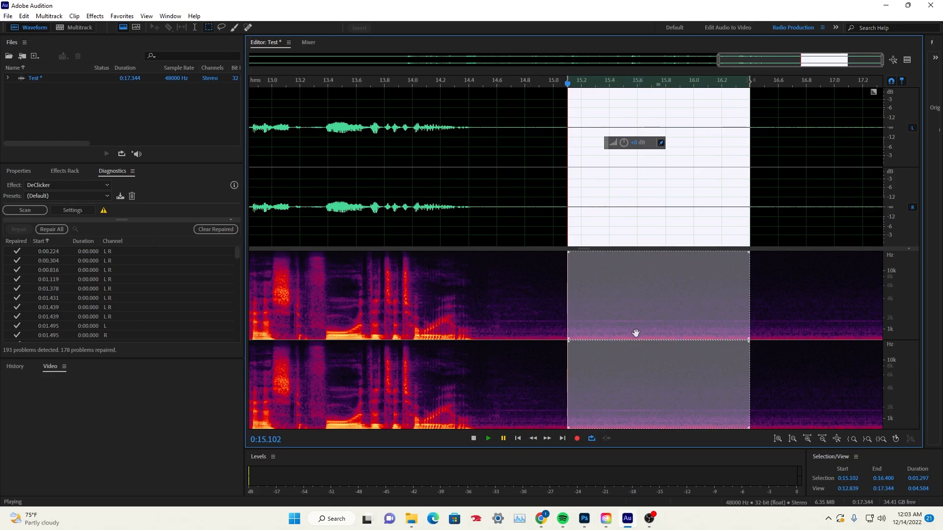
pyautogui.rightClick(622, 301)
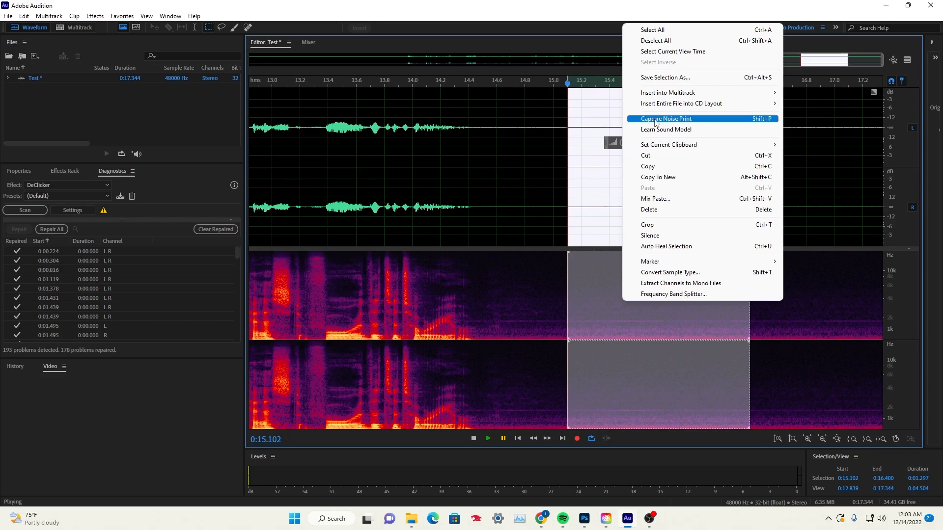
pyautogui.click(655, 122)
pyautogui.click(558, 278)
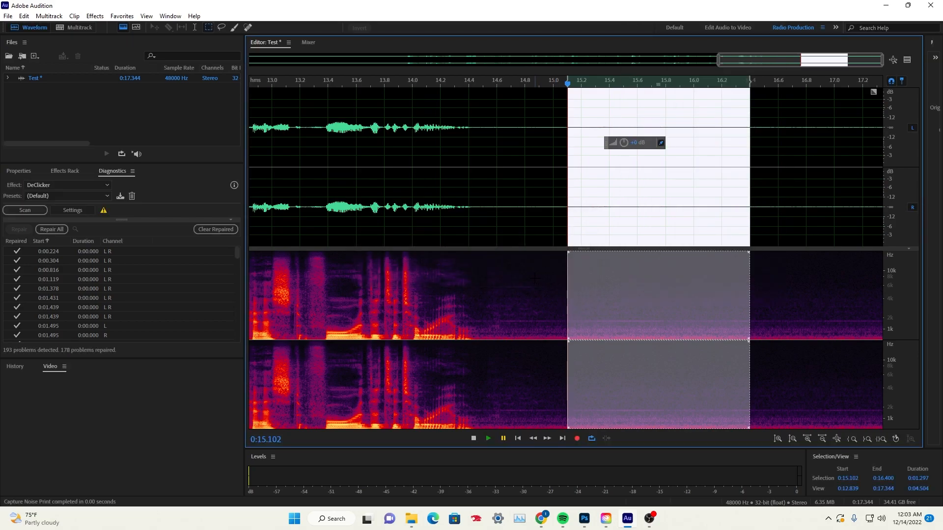
# Capture the noise print again from the same selected quiet stretch after the speech
pyautogui.scroll(-5, 458, 243)
pyautogui.scroll(4, 735, 284)
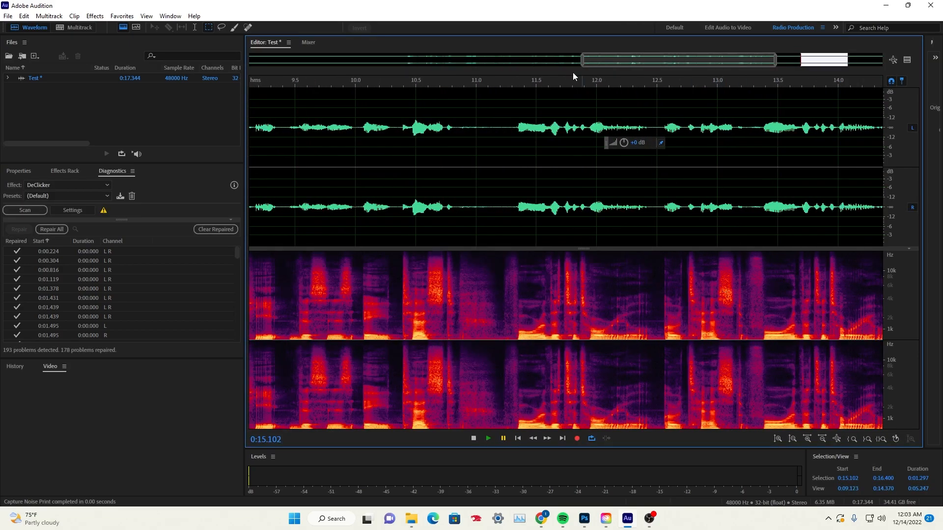
pyautogui.moveTo(630, 55); pyautogui.dragTo(739, 55)
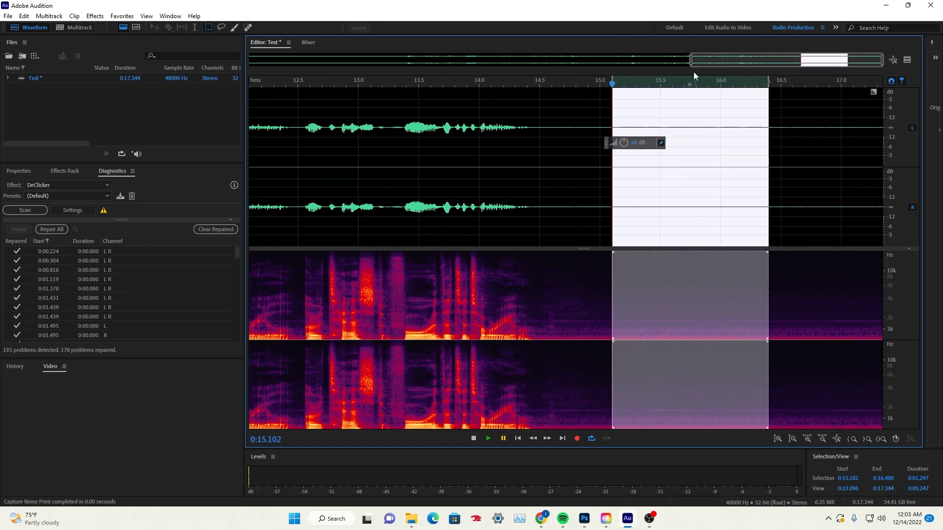
pyautogui.click(95, 16)
pyautogui.moveTo(142, 192)
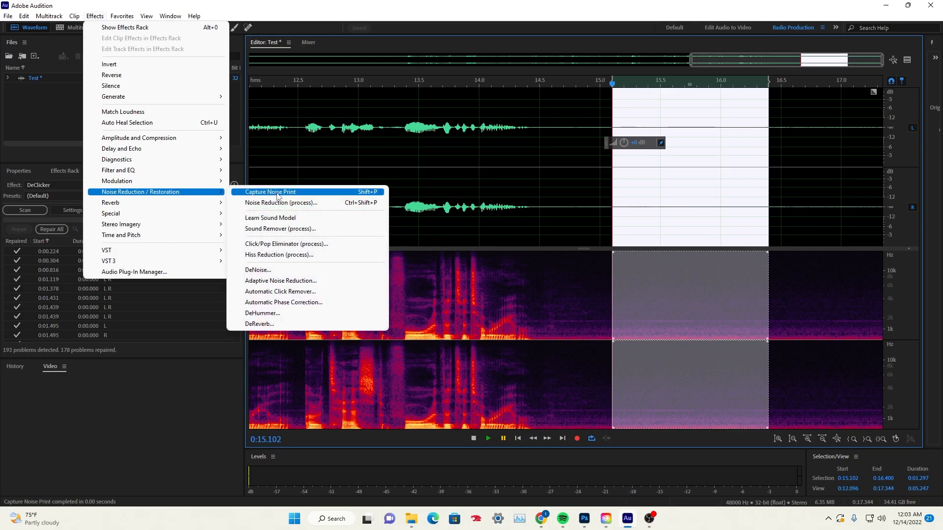
pyautogui.click(278, 196)
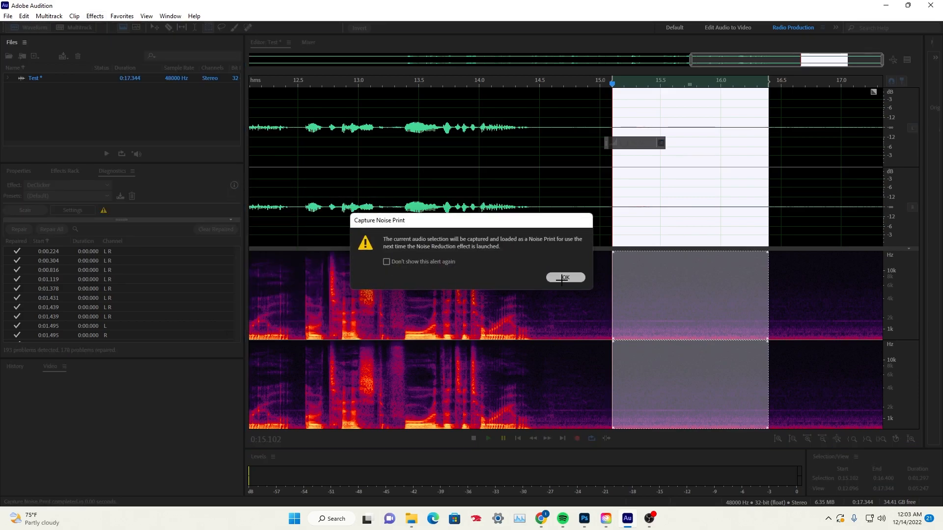
pyautogui.click(570, 277)
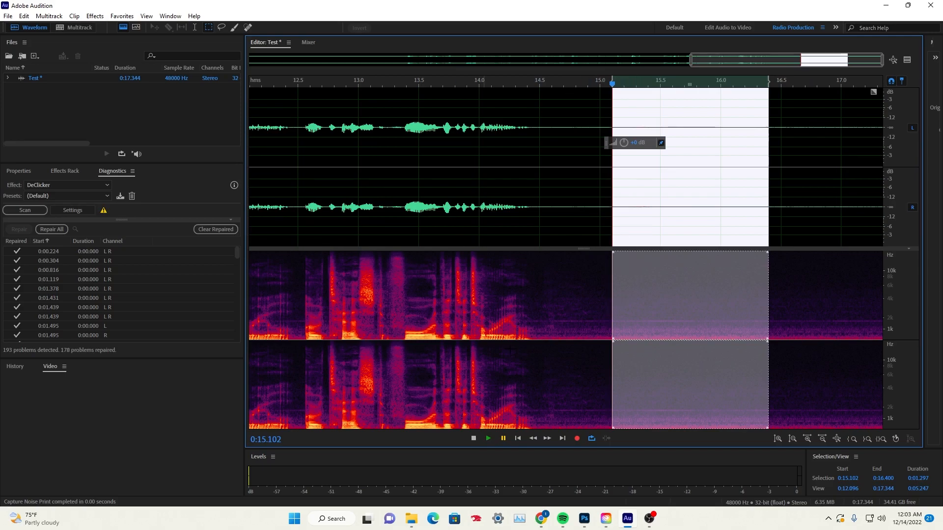
# Try selecting the whole recording and only the zoomed-in stretch from about 5.7 to 13.1 s, and clear the selection
pyautogui.scroll(-5, 509, 221)
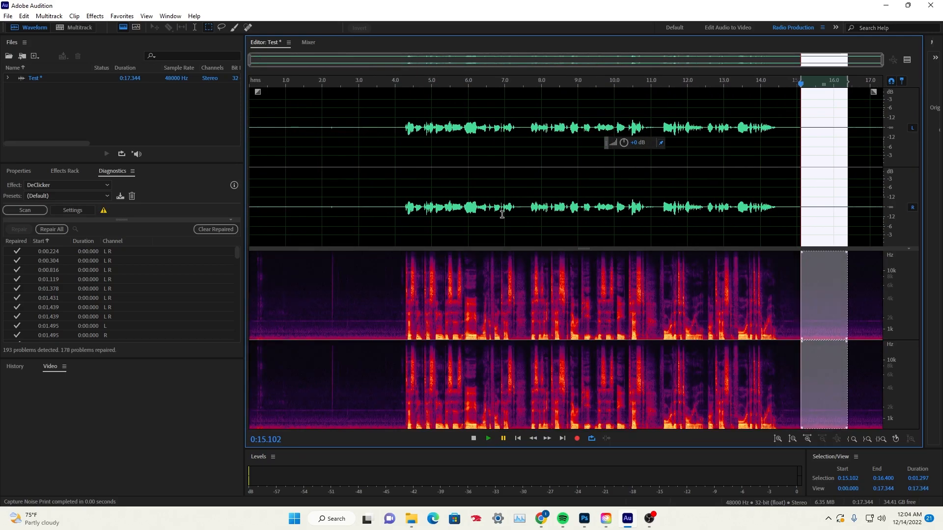
pyautogui.hotkey('ctrl', 'a')
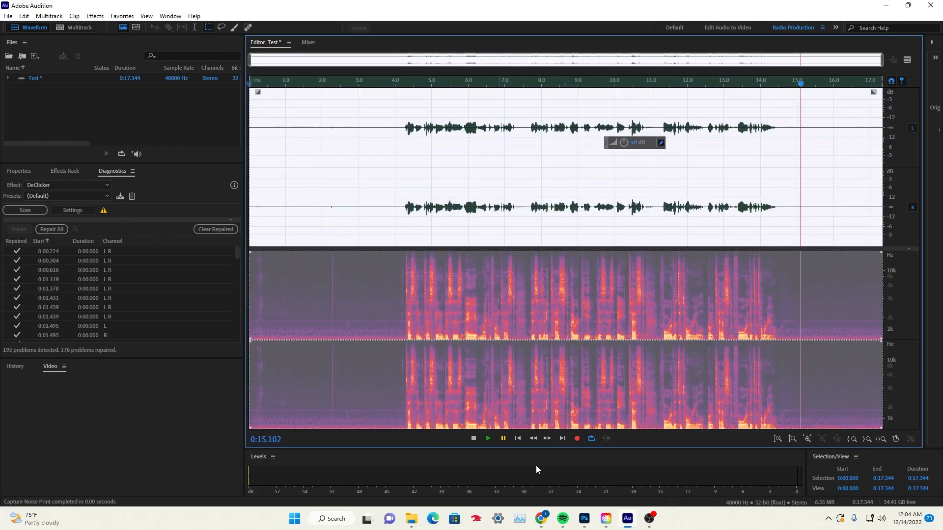
pyautogui.scroll(3, 509, 143)
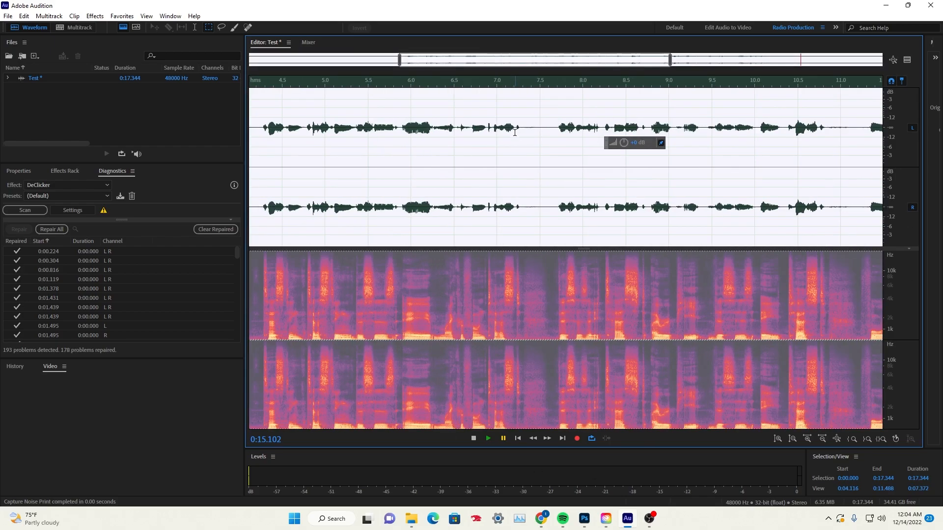
pyautogui.click(513, 132)
pyautogui.moveTo(513, 49); pyautogui.dragTo(572, 50)
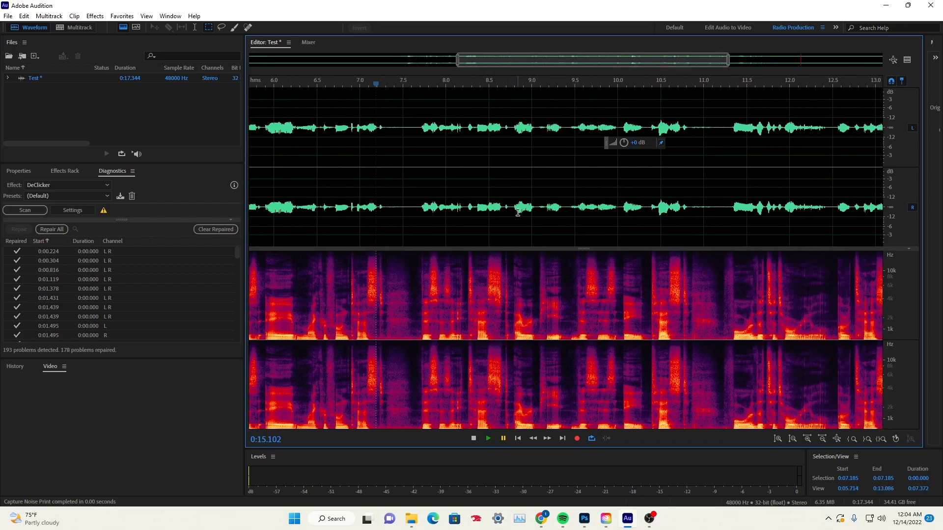
pyautogui.doubleClick(520, 212)
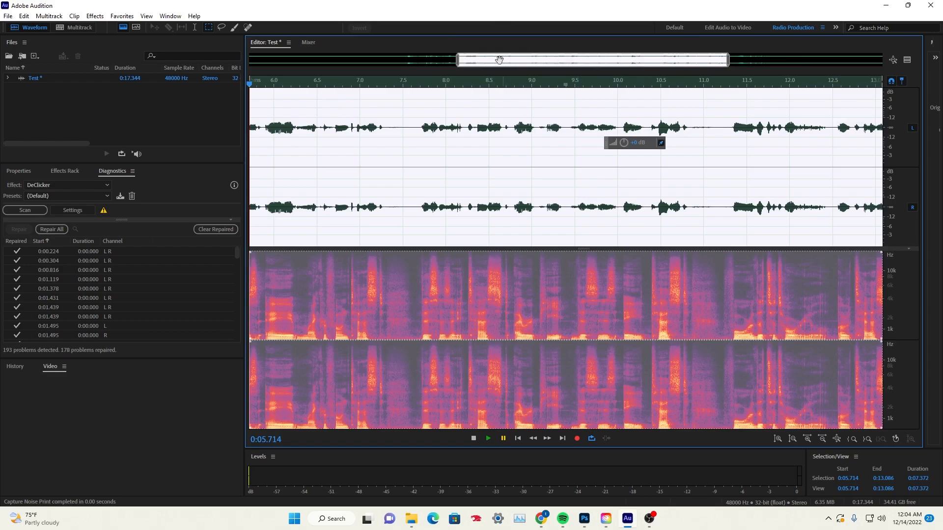
pyautogui.doubleClick(695, 61)
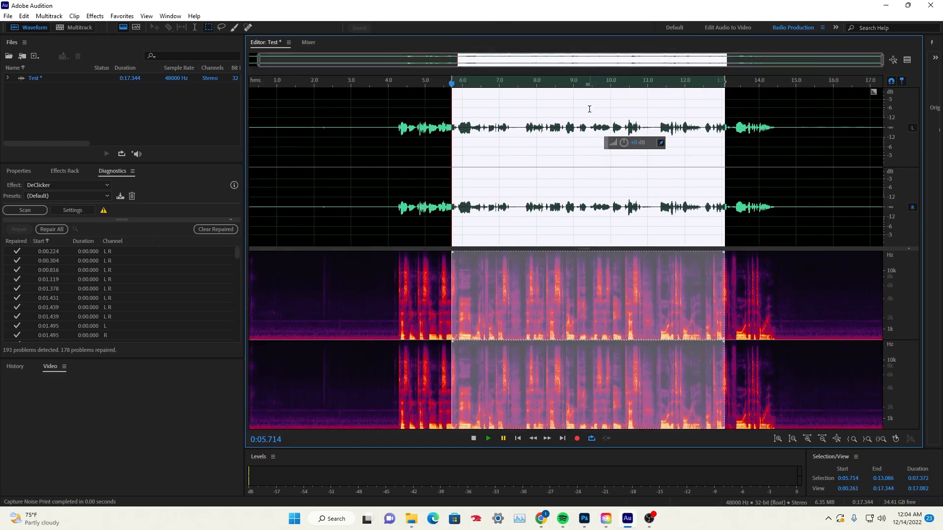
pyautogui.click(420, 193)
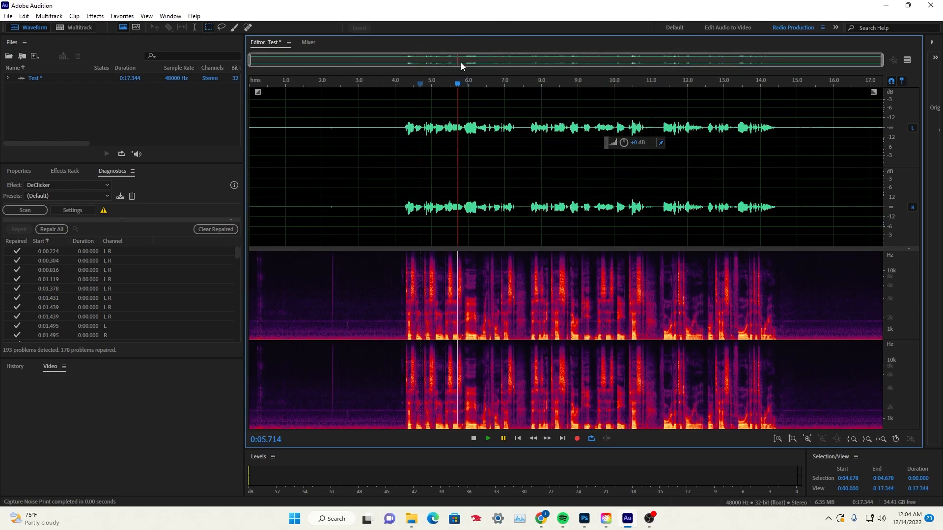
# Select the entire recording and apply the Noise Reduction process using the captured noise print
pyautogui.moveTo(495, 201); pyautogui.dragTo(497, 203)
pyautogui.doubleClick(509, 202)
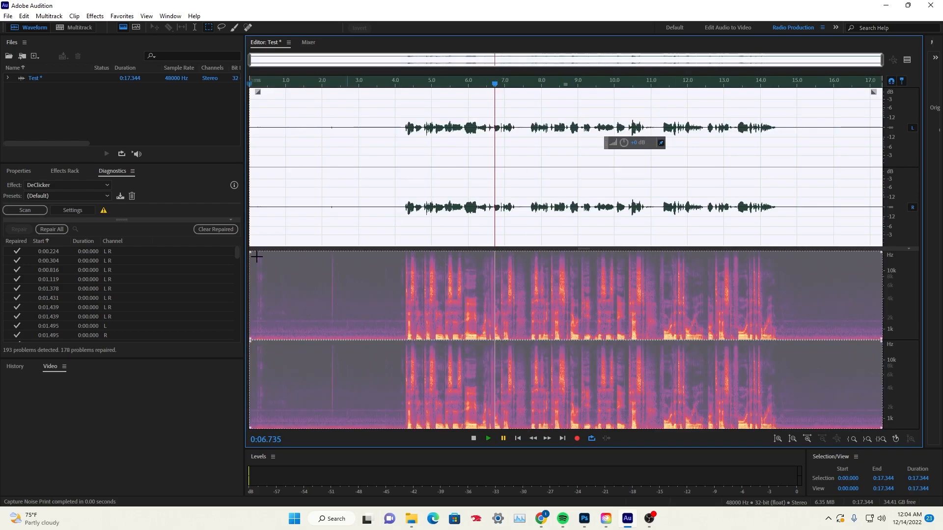
pyautogui.click(95, 16)
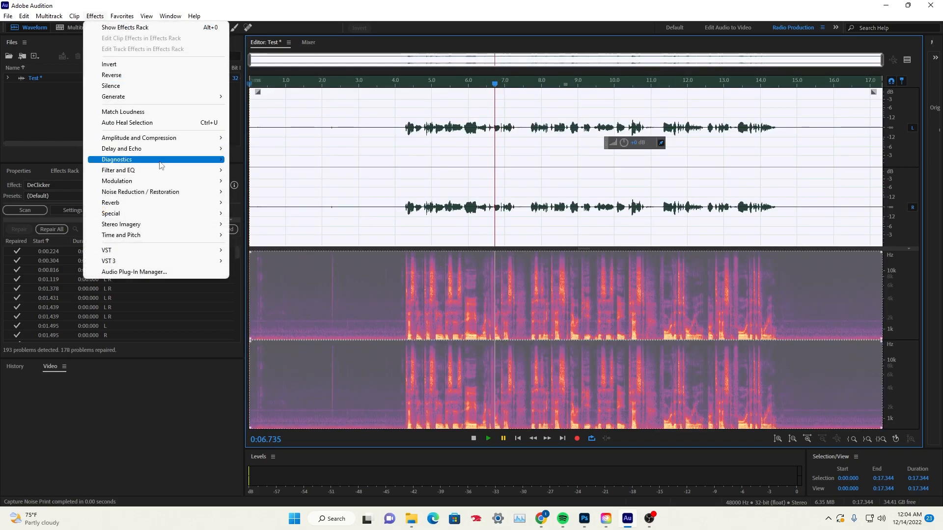
pyautogui.moveTo(216, 192)
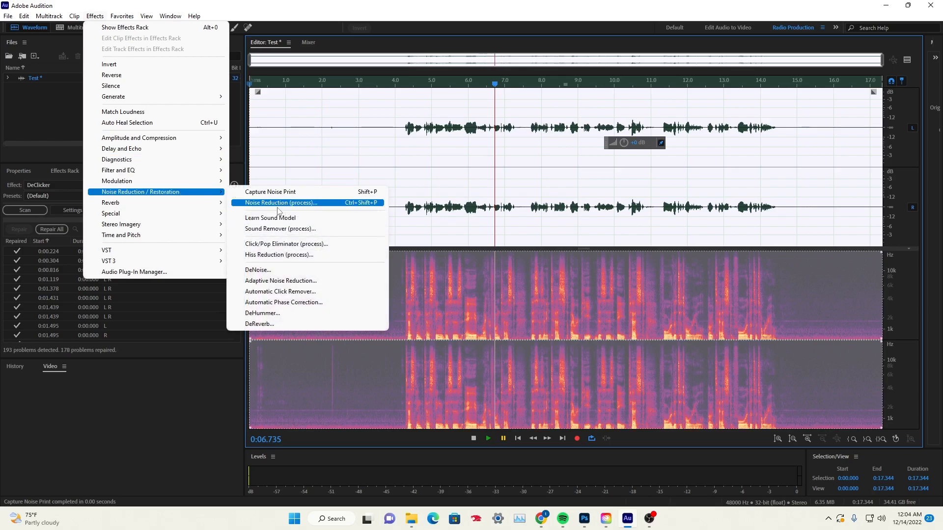
pyautogui.click(283, 202)
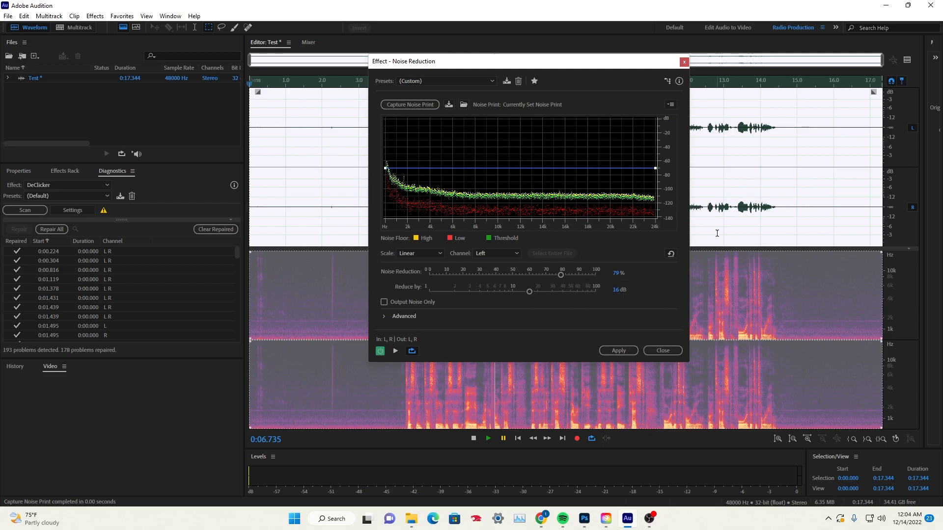
pyautogui.moveTo(572, 61); pyautogui.dragTo(312, 67)
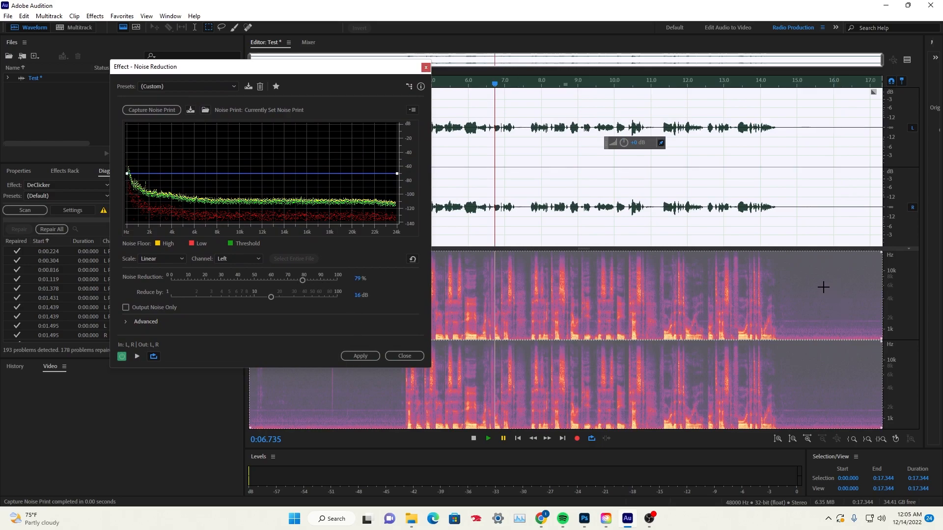
pyautogui.click(361, 356)
pyautogui.click(719, 162)
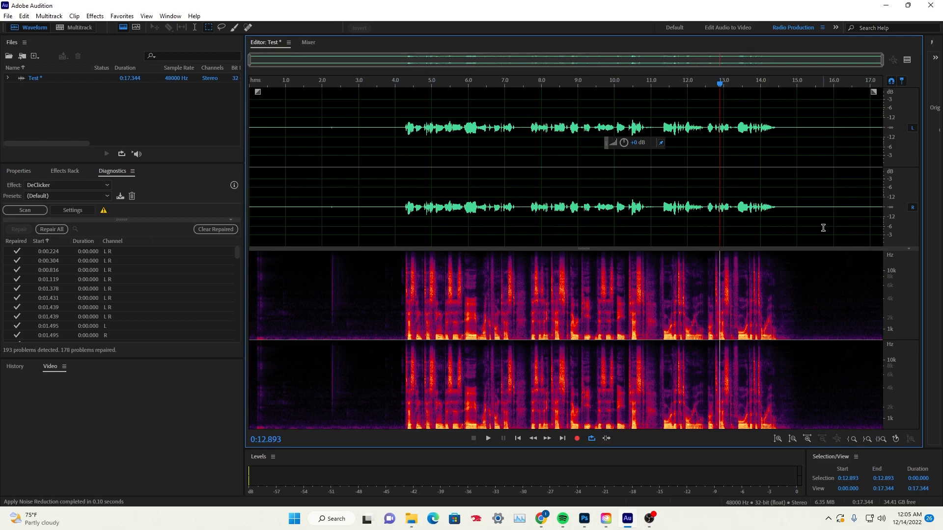
# Select the quiet stretch after the speech from about 15.4 to 17.0 s and capture it as a new noise print
pyautogui.moveTo(813, 209); pyautogui.dragTo(873, 208)
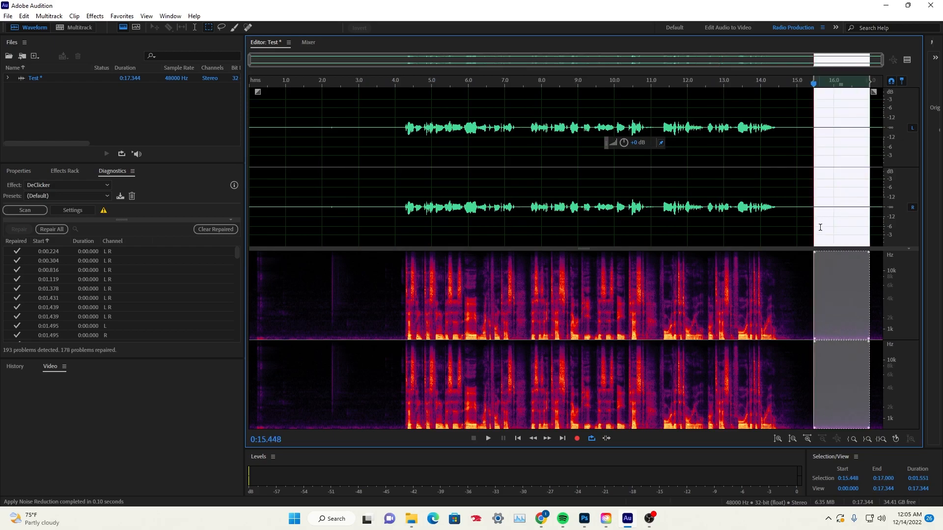
pyautogui.rightClick(820, 230)
pyautogui.click(822, 313)
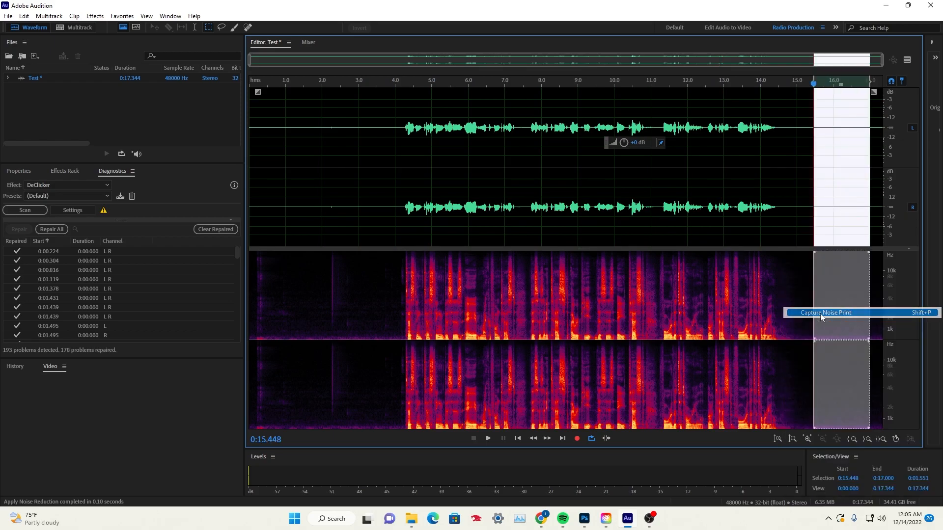
pyautogui.click(563, 277)
# Select the entire recording, apply the Noise Reduction process with the new noise print, and clear the selection
pyautogui.doubleClick(379, 207)
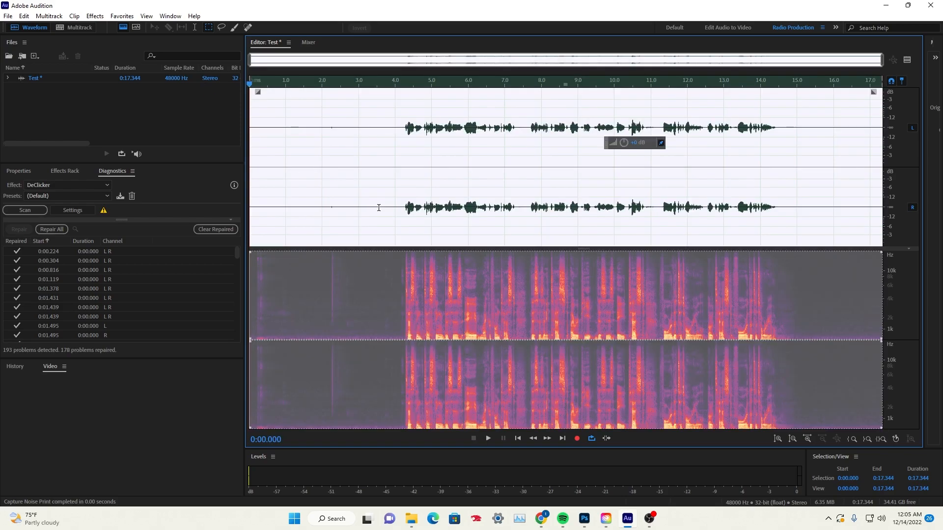
pyautogui.click(94, 15)
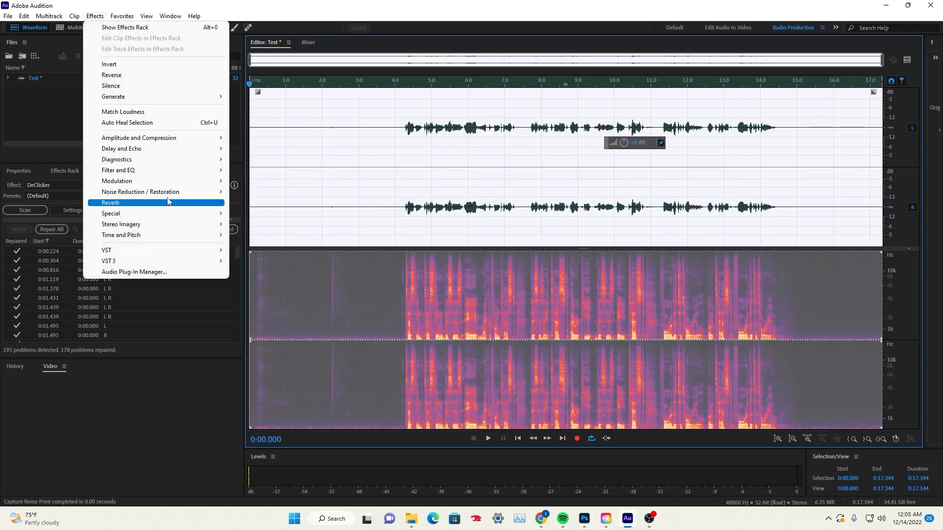
pyautogui.moveTo(172, 195)
pyautogui.click(273, 204)
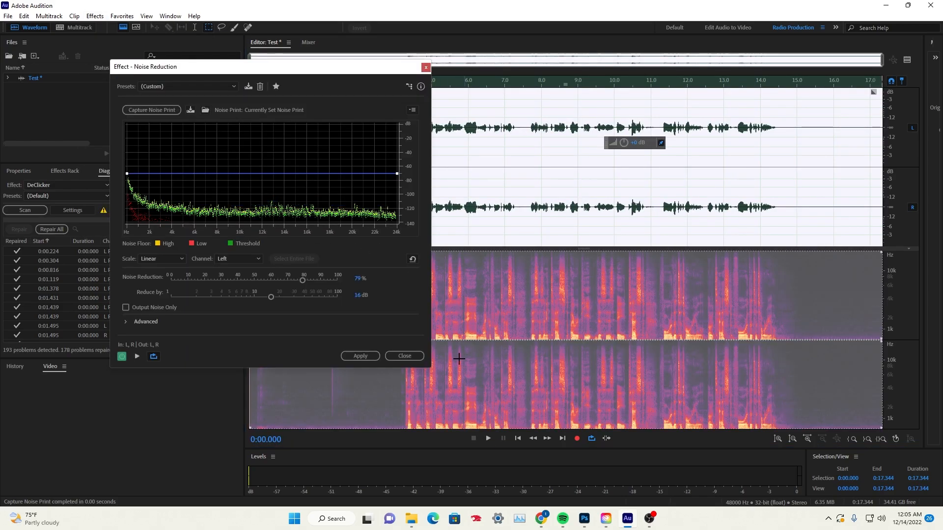
pyautogui.click(377, 354)
pyautogui.click(696, 318)
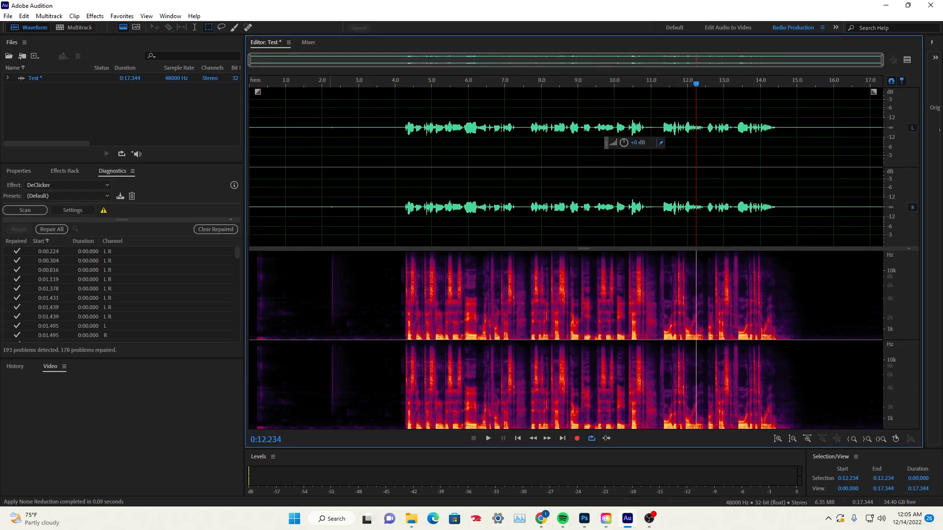
# Play the noise-reduced recording from about 3.75 s, just before the speech, and pause after the first phrase
pyautogui.click(387, 206)
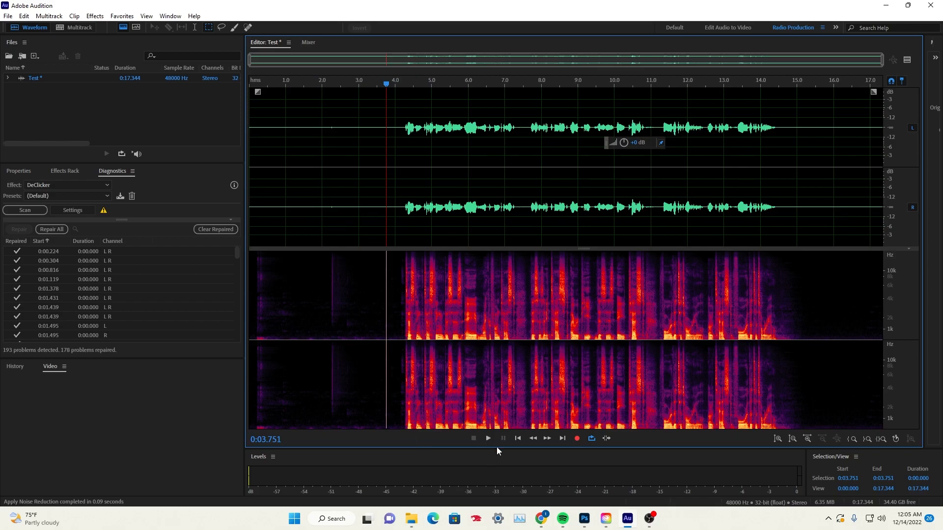
pyautogui.click(485, 439)
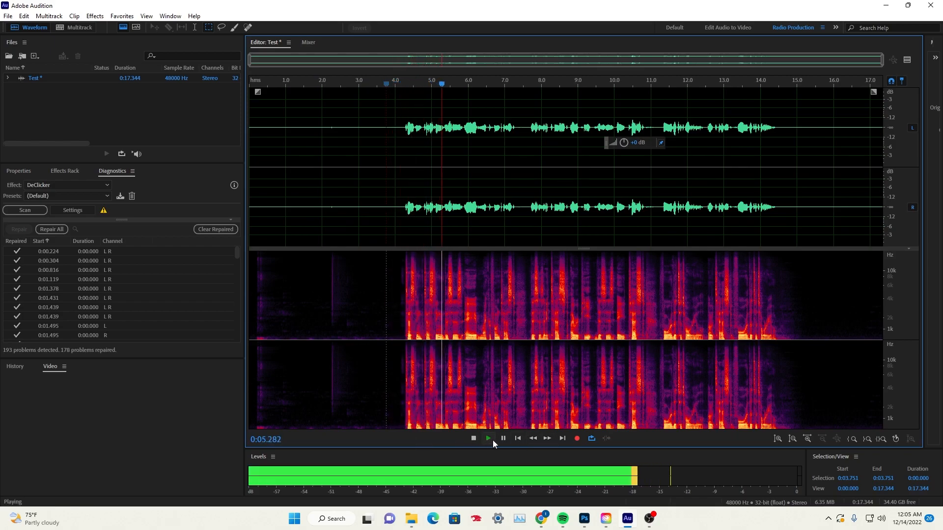
pyautogui.scroll(3, 514, 230)
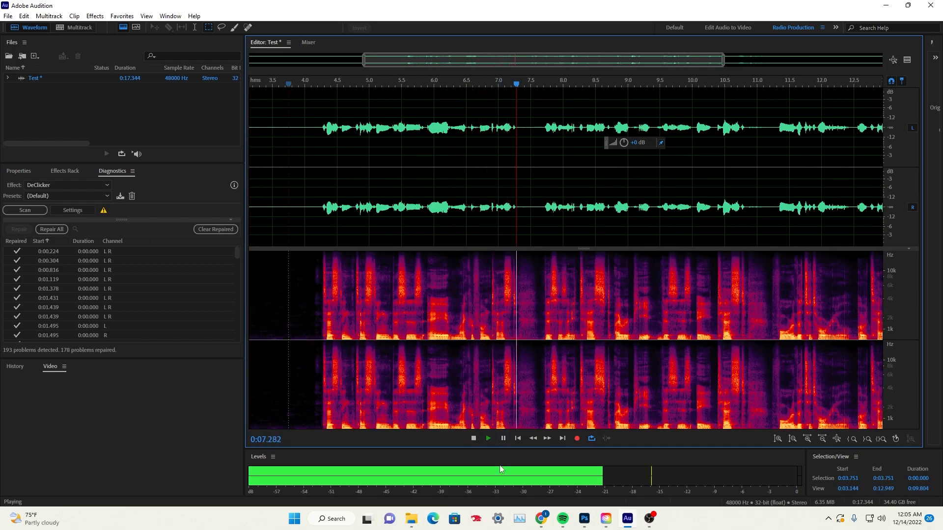
pyautogui.click(503, 439)
pyautogui.scroll(-3, 451, 222)
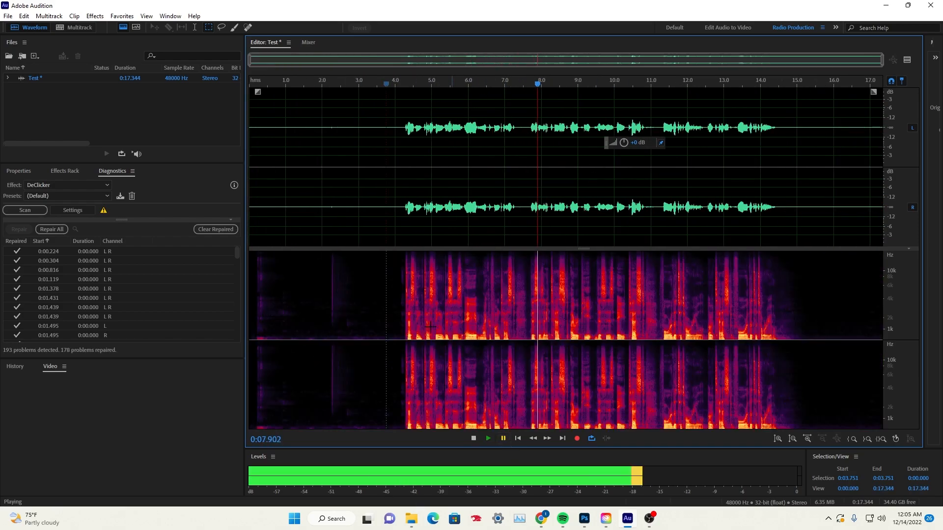
# Highlight the silent lead-in from 0 to 4 s to inspect the cleaned background, and clear the selection
pyautogui.click(372, 215)
pyautogui.moveTo(393, 208); pyautogui.dragTo(116, 227)
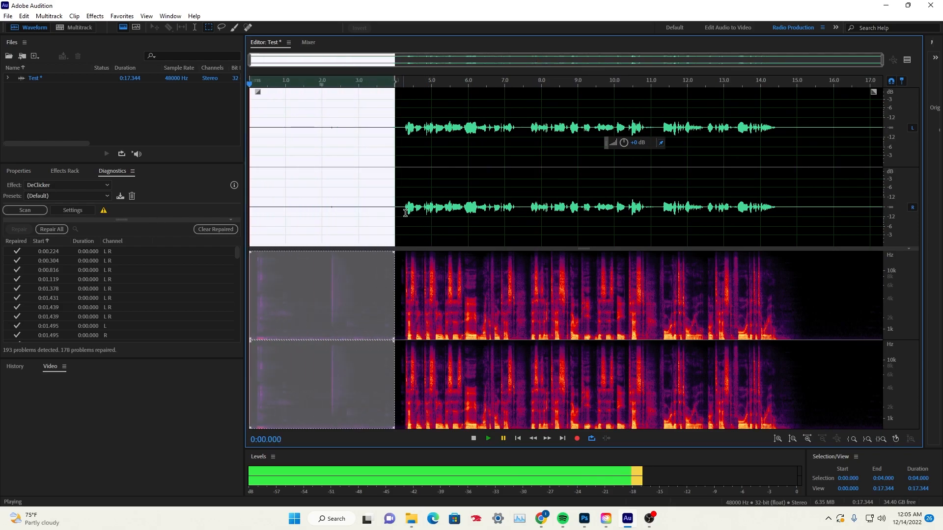
pyautogui.click(440, 295)
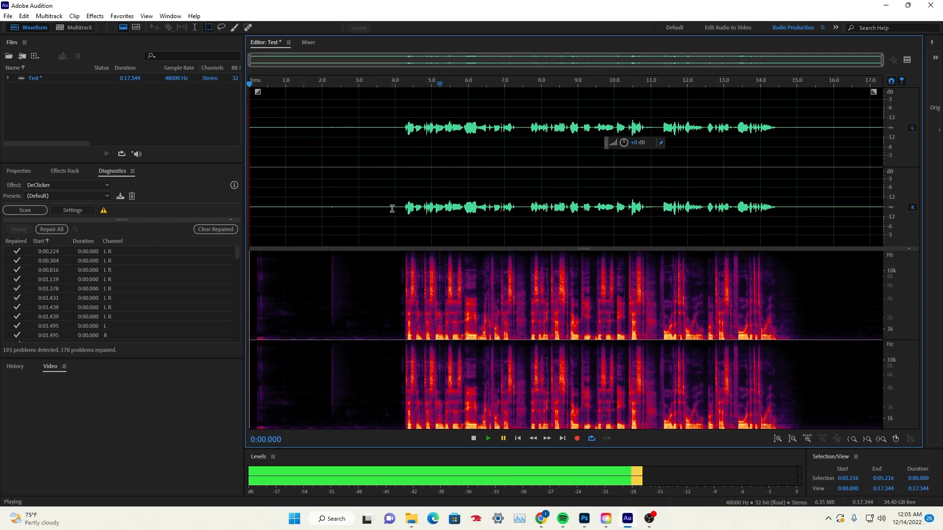
pyautogui.moveTo(393, 208); pyautogui.dragTo(211, 212)
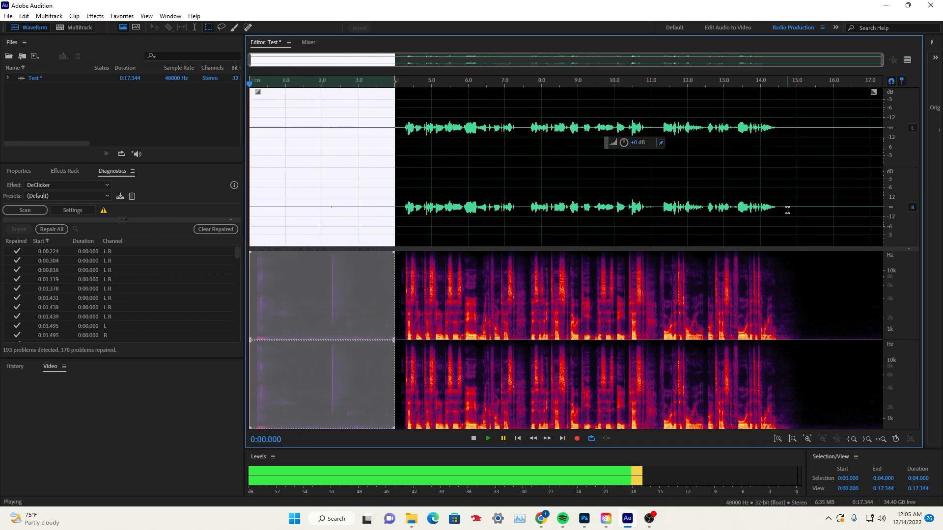
pyautogui.click(743, 230)
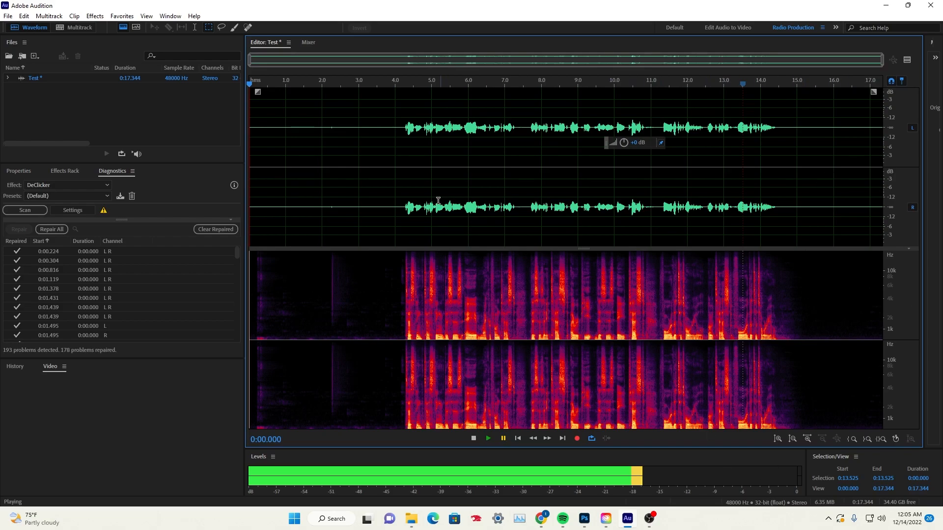
pyautogui.click(508, 57)
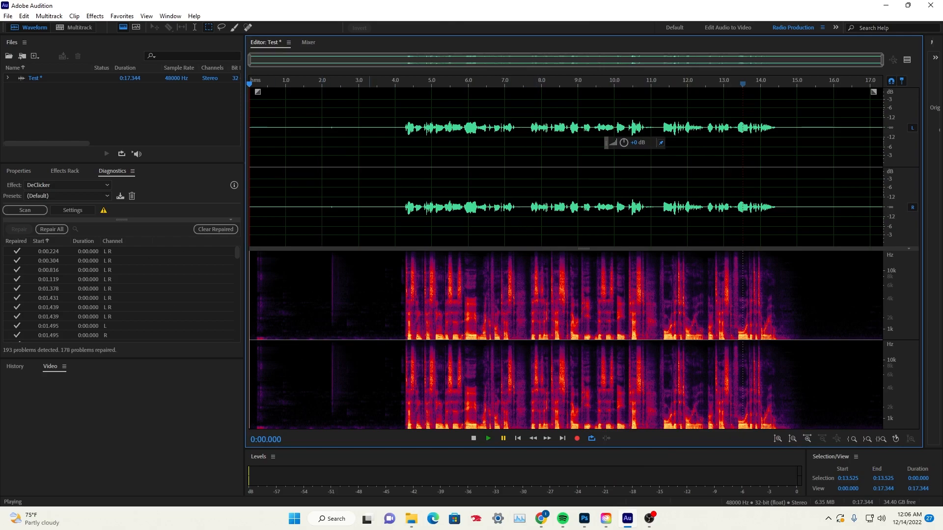
pyautogui.click(515, 218)
pyautogui.hotkey('ctrl', 'a')
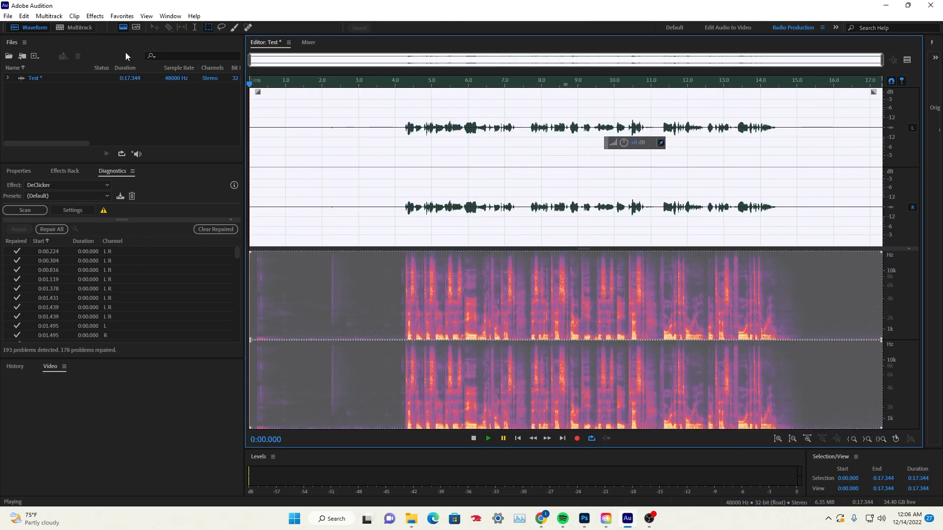
pyautogui.click(94, 16)
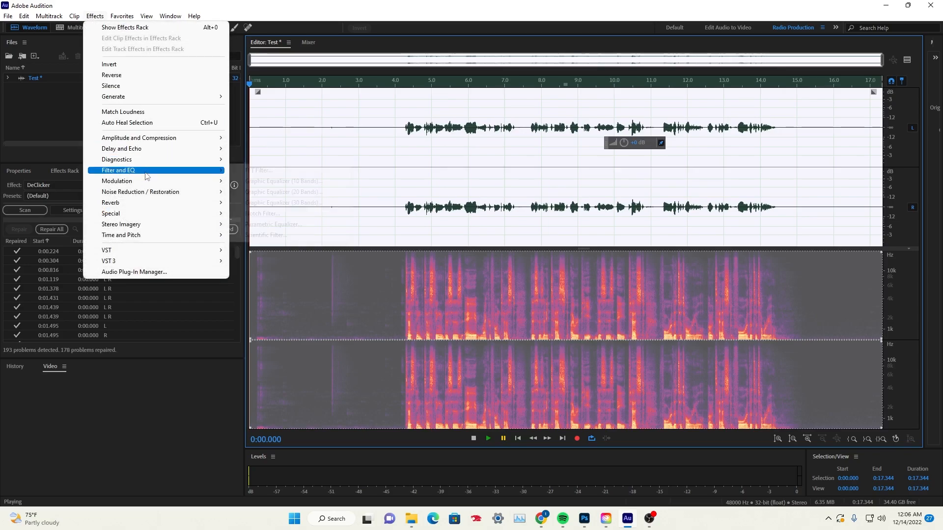
pyautogui.moveTo(148, 142)
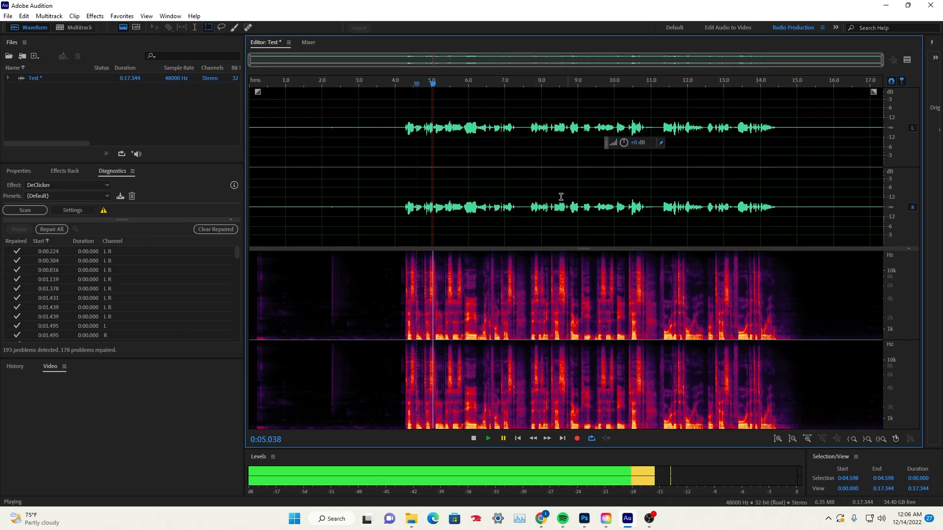
# Play the first phrase of the speech from about 3.9 s and pause near 7.7 s
pyautogui.moveTo(438, 84); pyautogui.dragTo(392, 84)
pyautogui.click(488, 437)
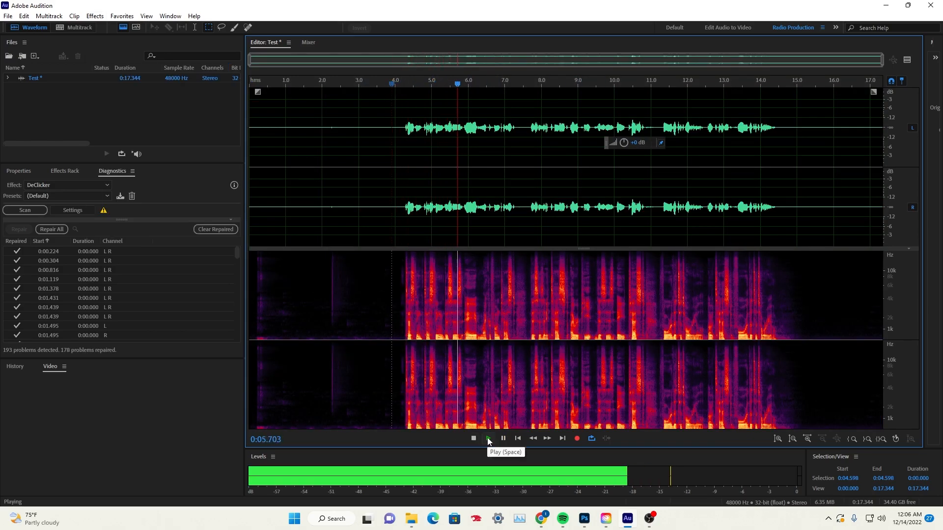
pyautogui.click(502, 437)
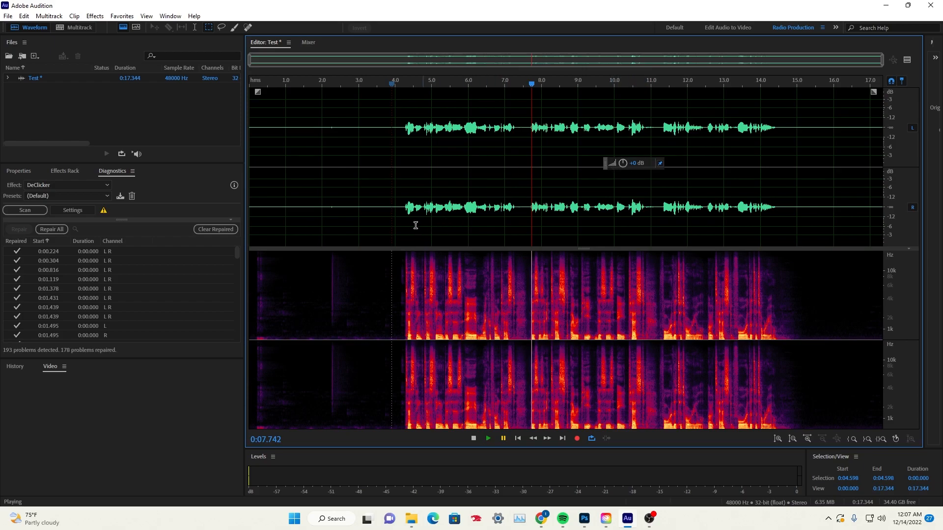
# Select the speech from about 4.1 to 14.5 s, raise its amplitude, and play back part of the louder result
pyautogui.moveTo(400, 226); pyautogui.dragTo(778, 226)
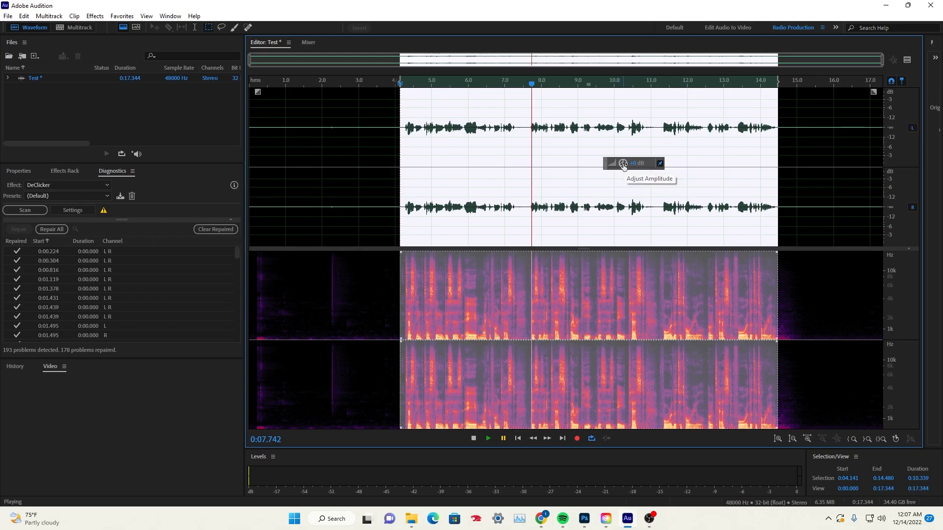
pyautogui.moveTo(623, 166); pyautogui.dragTo(646, 167)
pyautogui.click(525, 122)
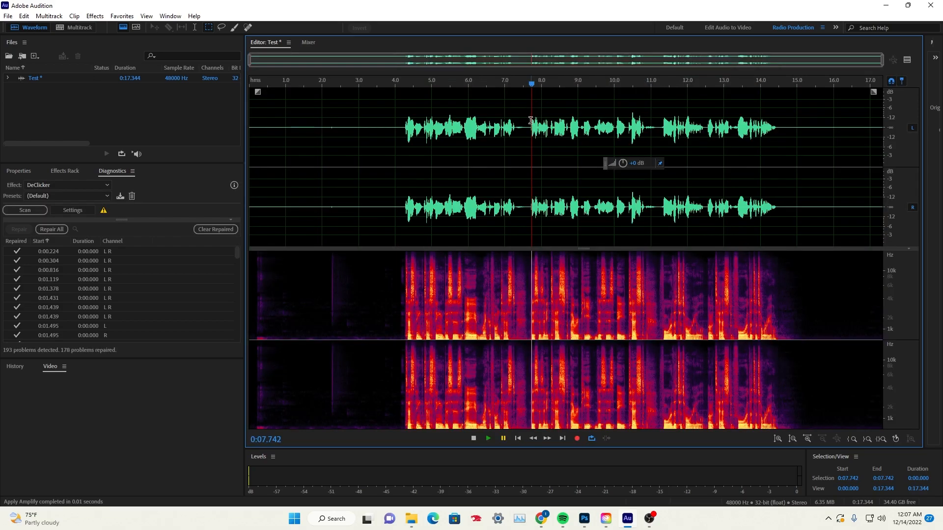
pyautogui.click(487, 438)
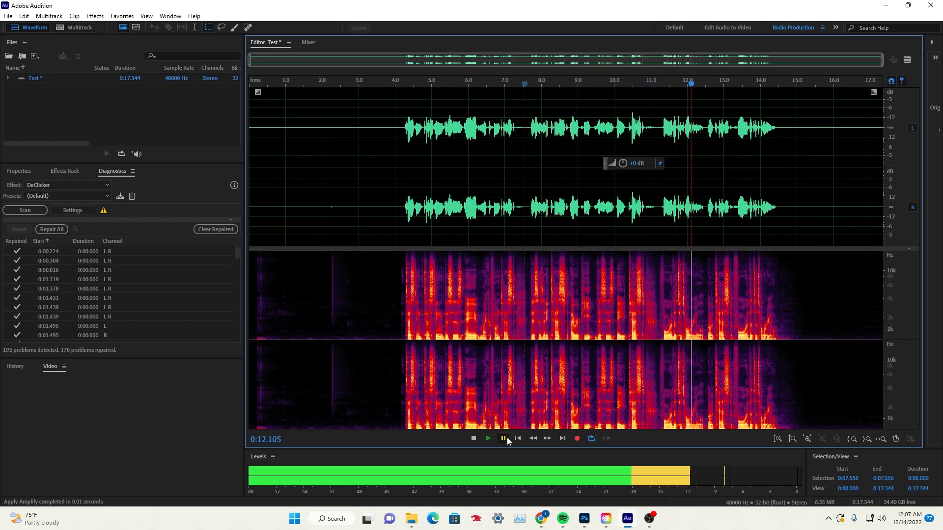
pyautogui.click(503, 438)
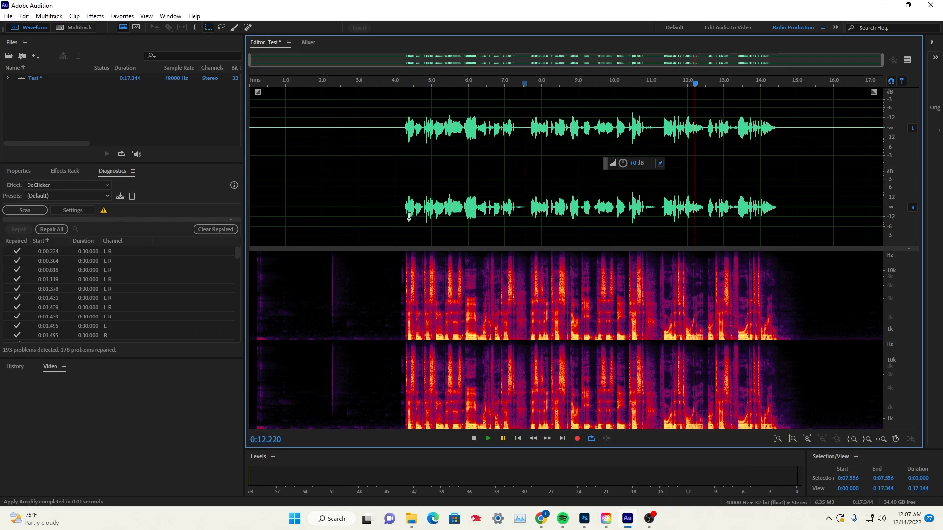
# Boost the speech from about 4.2 to 14.5 s by about another 2.1 dB and play back its last part
pyautogui.moveTo(403, 209); pyautogui.dragTo(778, 230)
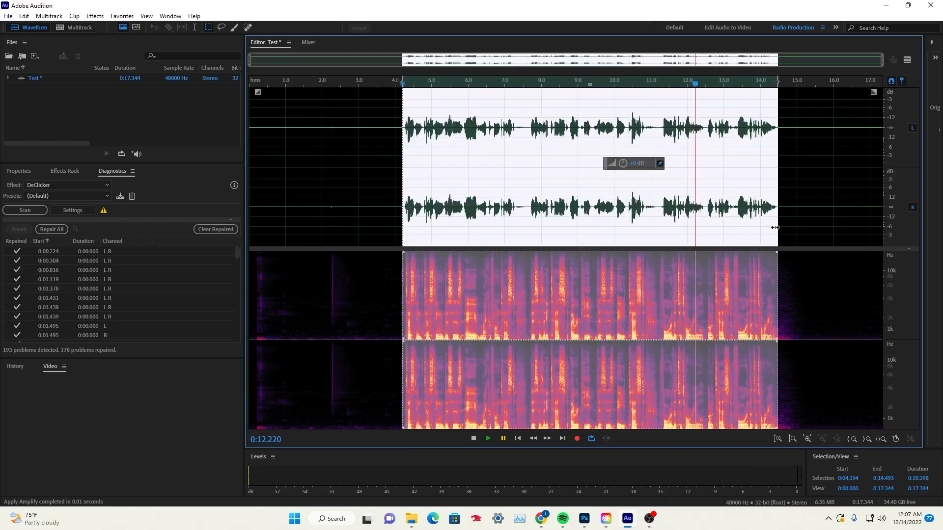
pyautogui.moveTo(623, 165); pyautogui.dragTo(635, 168)
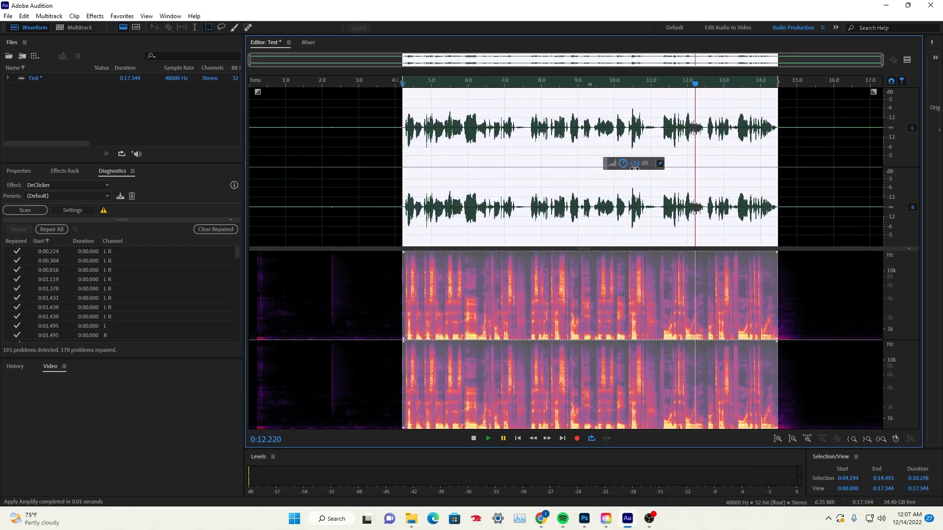
pyautogui.click(625, 152)
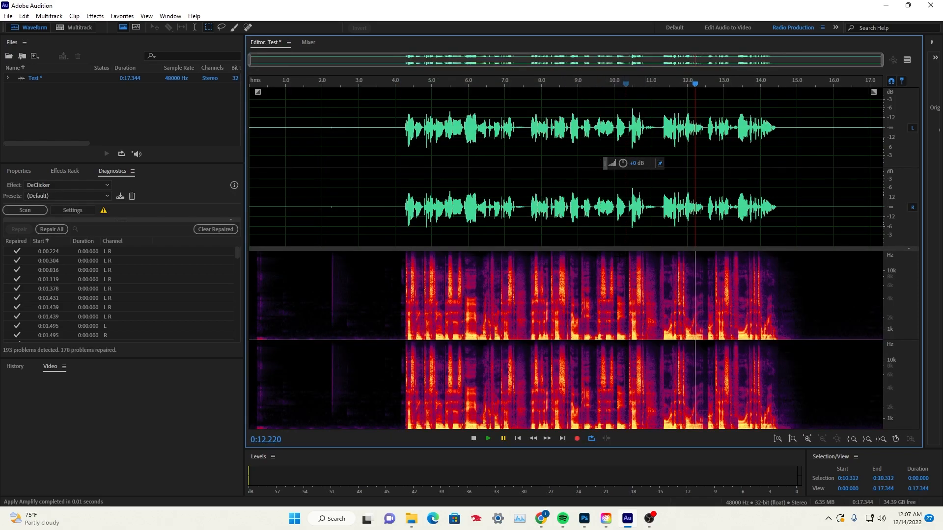
pyautogui.click(488, 438)
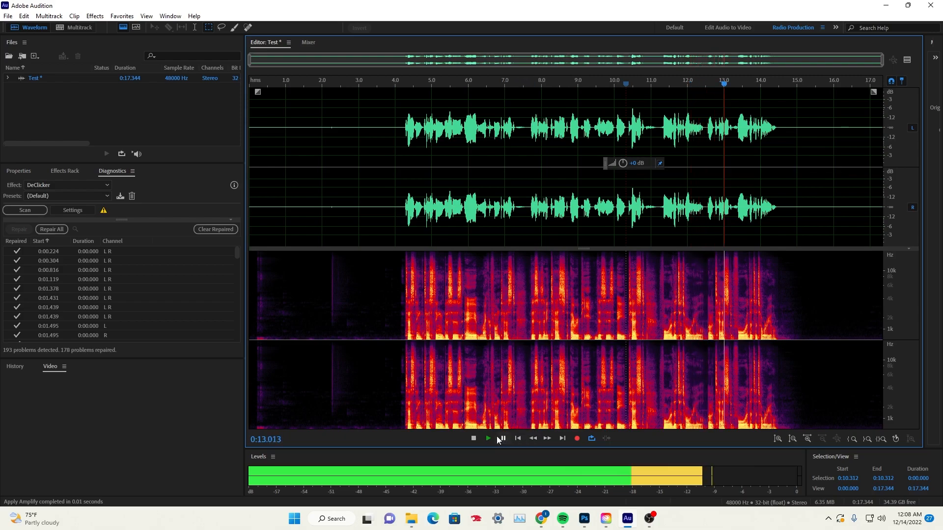
pyautogui.click(498, 439)
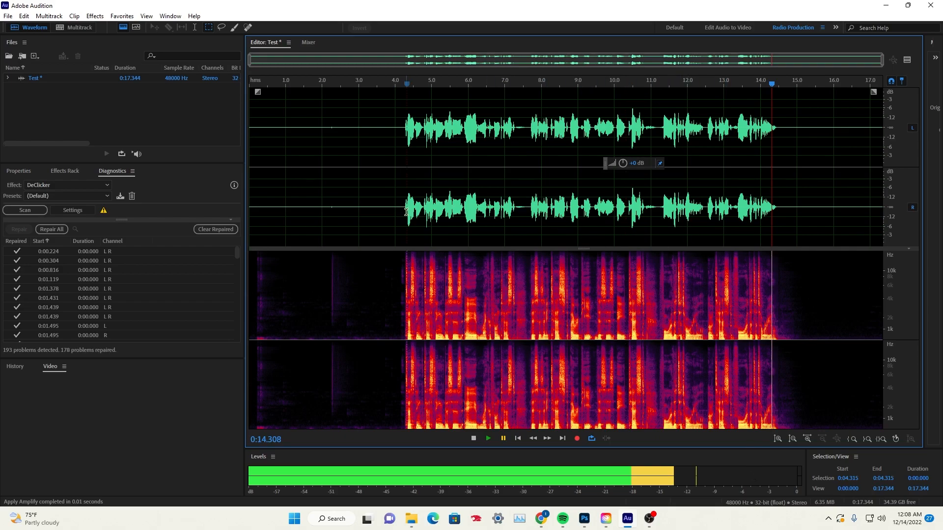
# Normalize the entire recording to -6 dB with all channels treated equally, and place the playhead at 4.0 s
pyautogui.hotkey('ctrl', 'a')
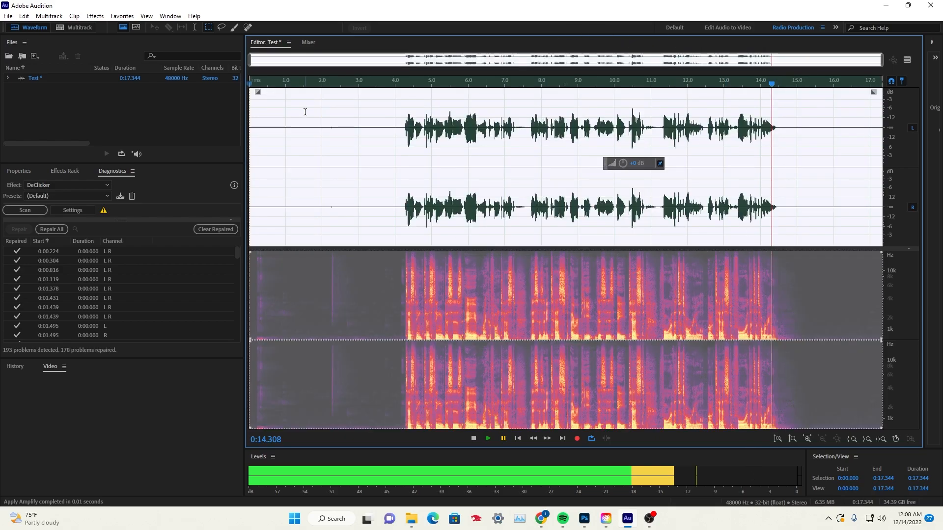
pyautogui.click(91, 16)
pyautogui.moveTo(149, 139)
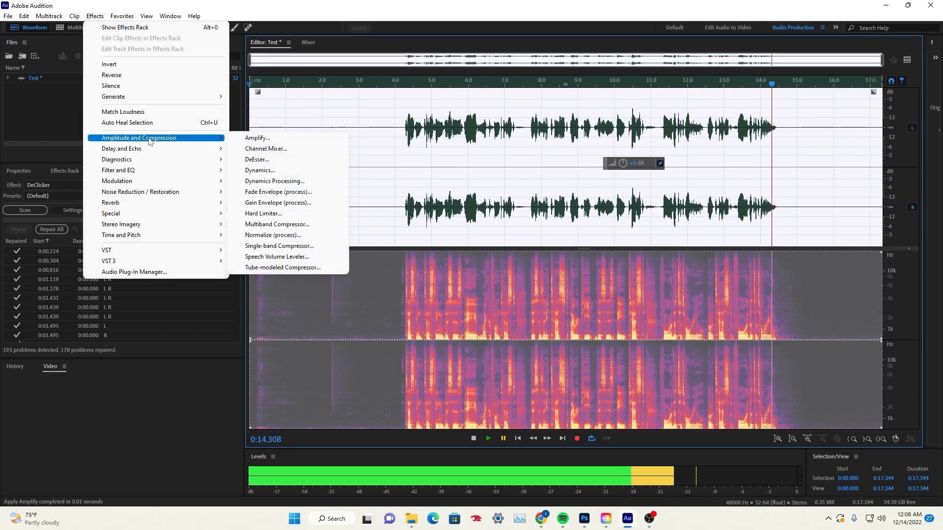
pyautogui.click(296, 235)
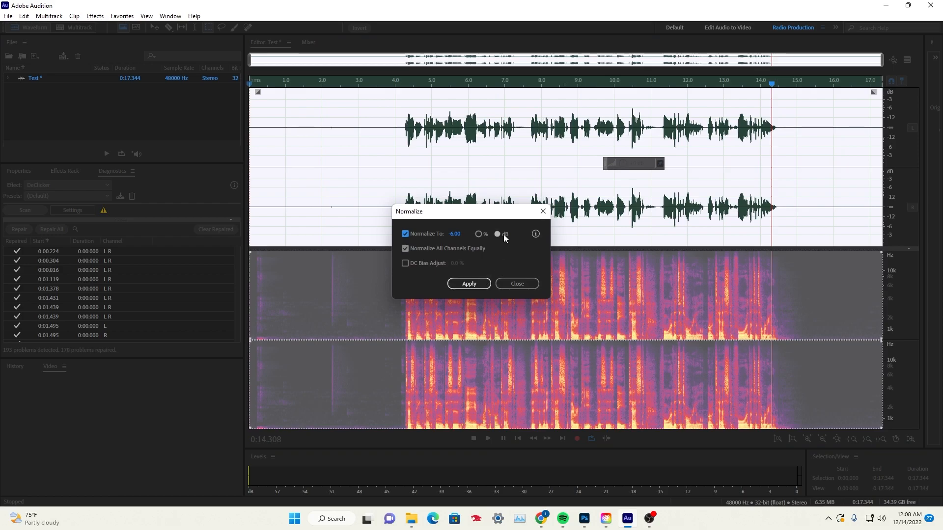
pyautogui.moveTo(497, 217); pyautogui.dragTo(327, 189)
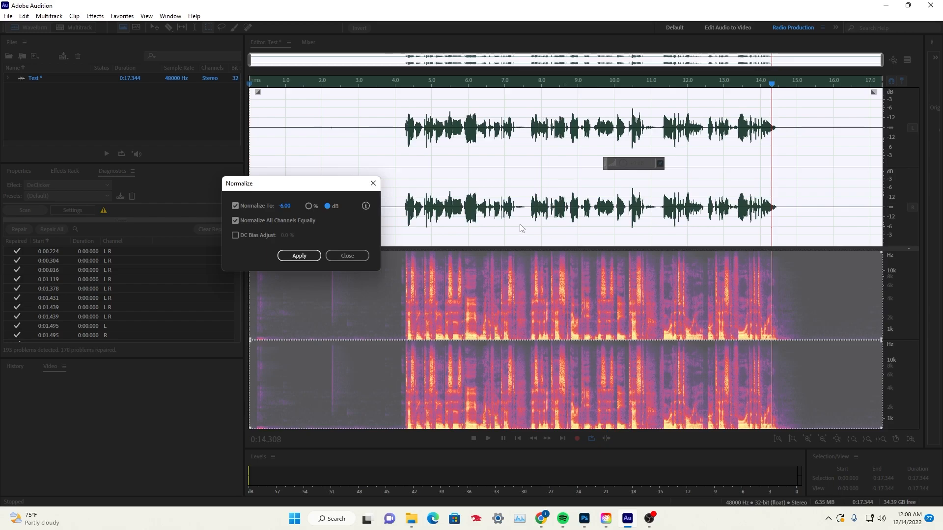
pyautogui.click(301, 257)
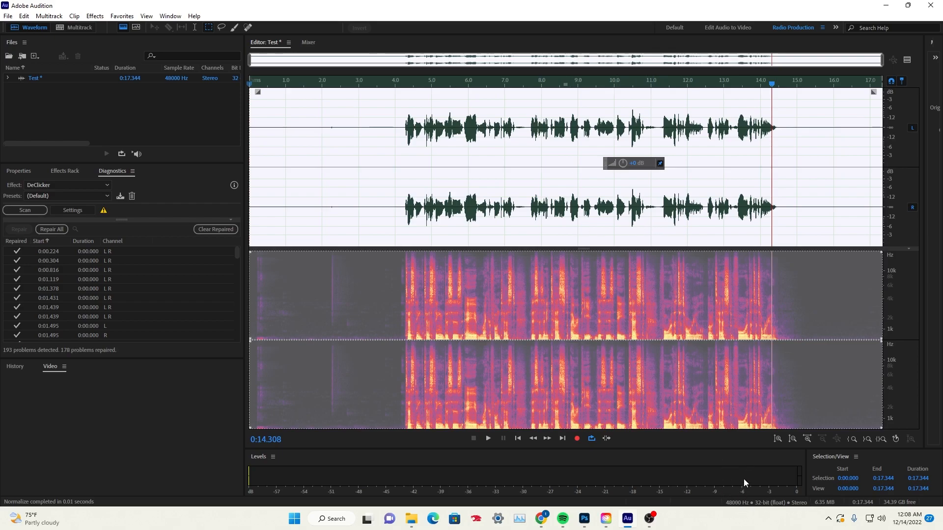
pyautogui.click(474, 93)
pyautogui.click(397, 91)
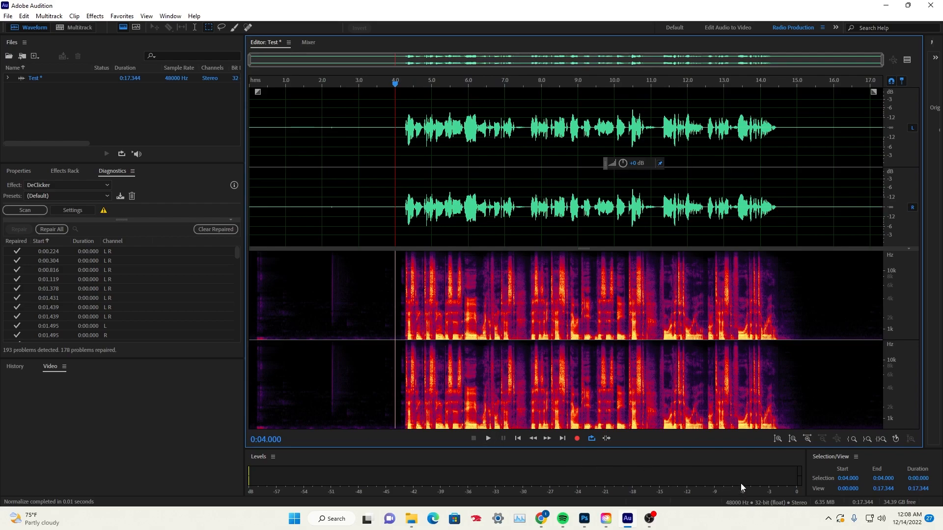
# Play the normalized speech from 4.0 s and pause near 14.7 s
pyautogui.click(490, 440)
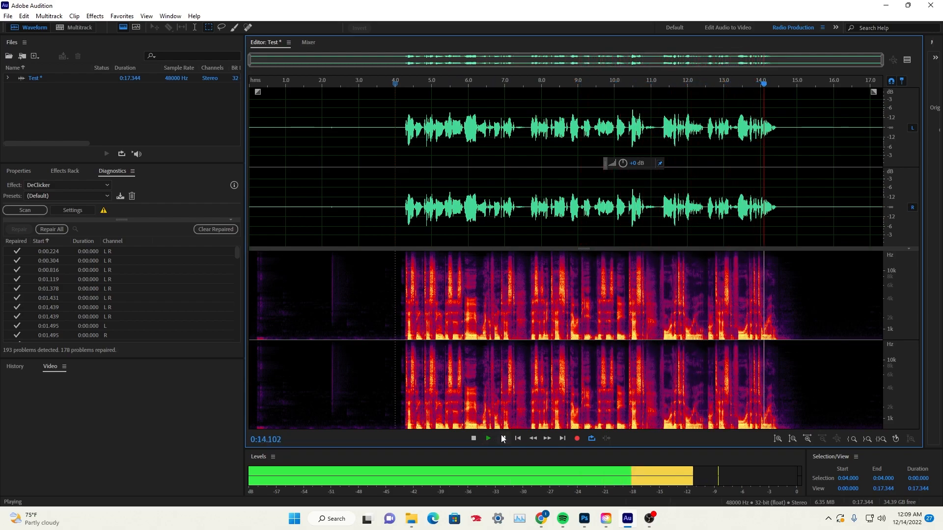
pyautogui.click(503, 439)
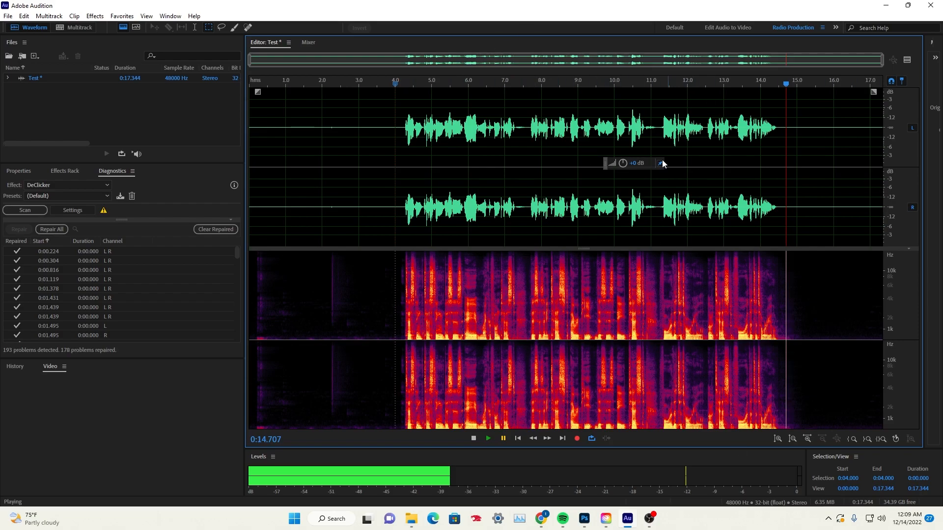
# Undo the normalization and apply a Hard Limiter with the Limit to -6dB preset to the speech from about 4.2 to 14.5 s
pyautogui.hotkey('ctrl', 'z')
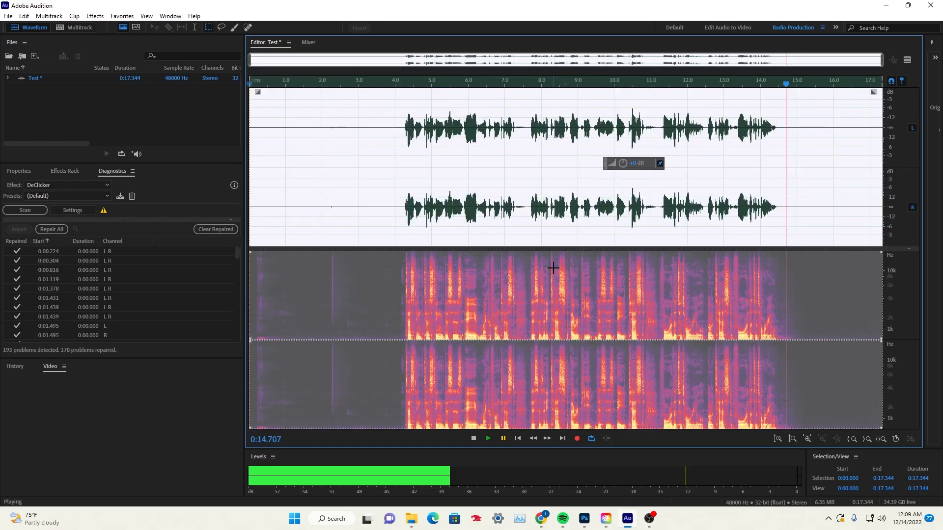
pyautogui.hotkey('ctrl', 'z')
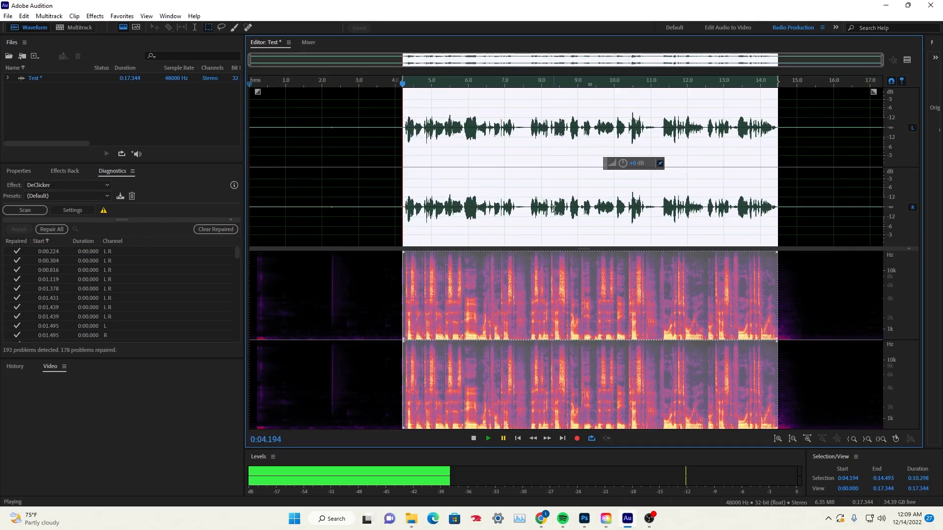
pyautogui.click(95, 16)
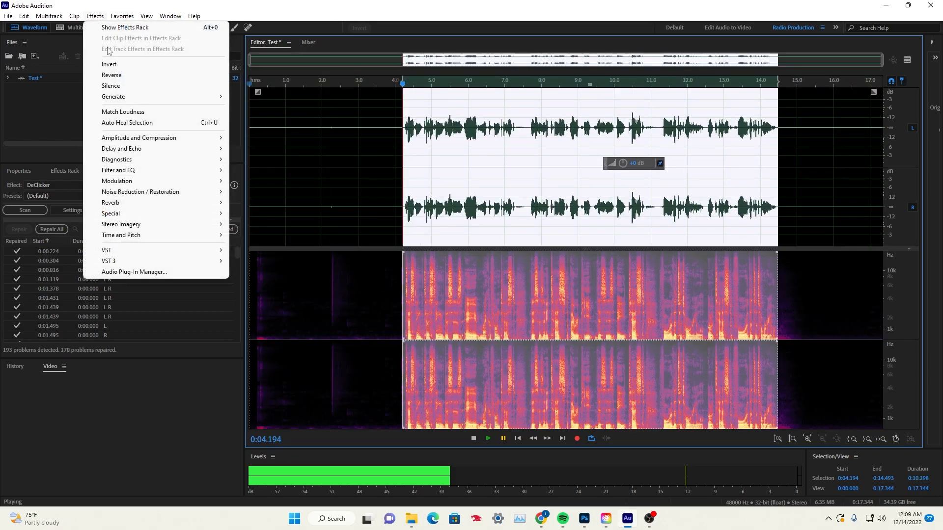
pyautogui.moveTo(145, 174)
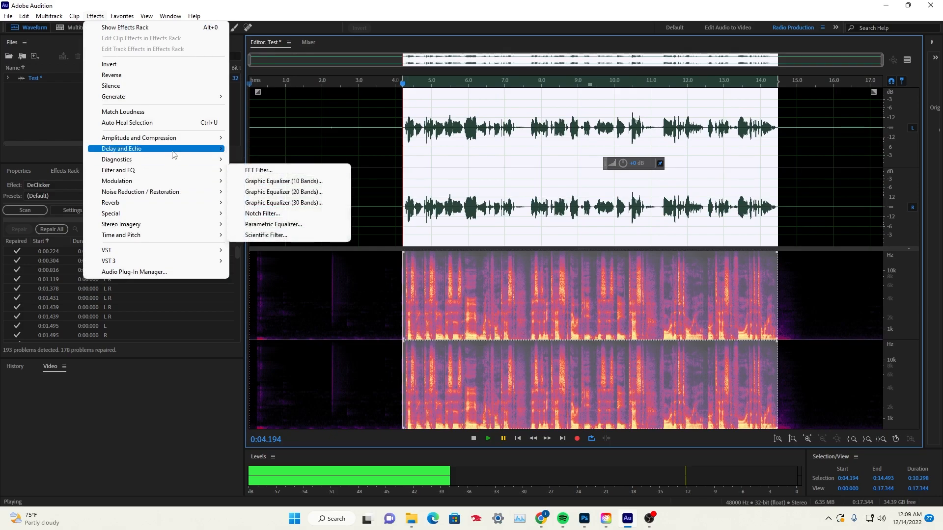
pyautogui.moveTo(172, 141)
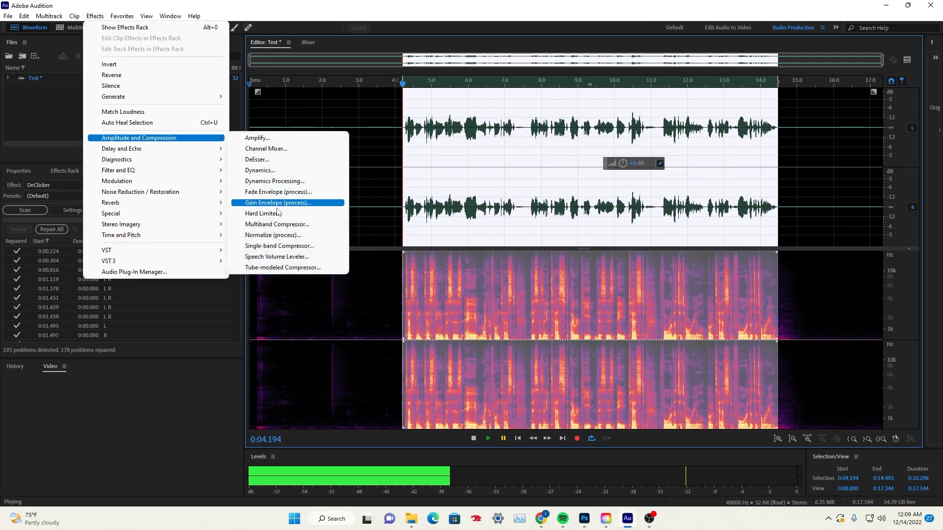
pyautogui.click(278, 213)
pyautogui.moveTo(227, 182); pyautogui.dragTo(324, 136)
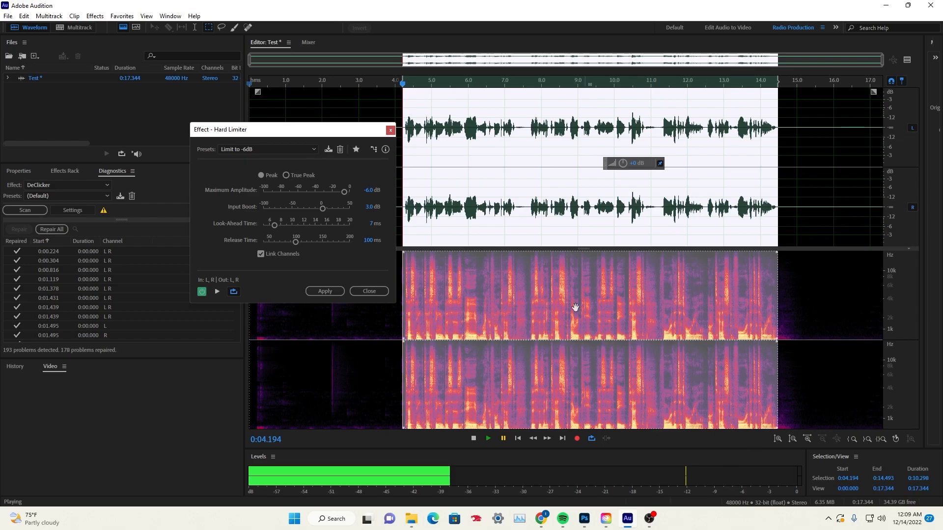
pyautogui.click(317, 291)
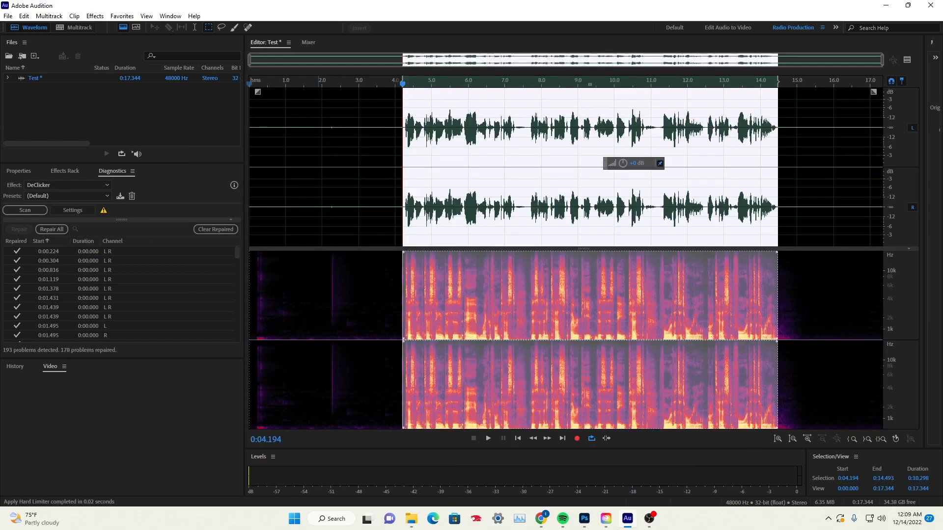
# Play the limited speech from about 4.1 s and pause near 14.8 s
pyautogui.click(396, 206)
pyautogui.click(399, 85)
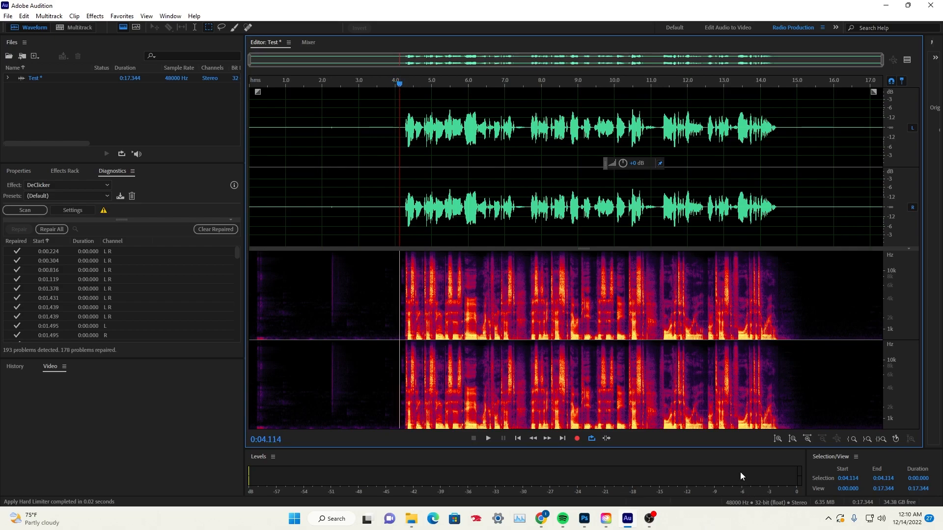
pyautogui.click(489, 438)
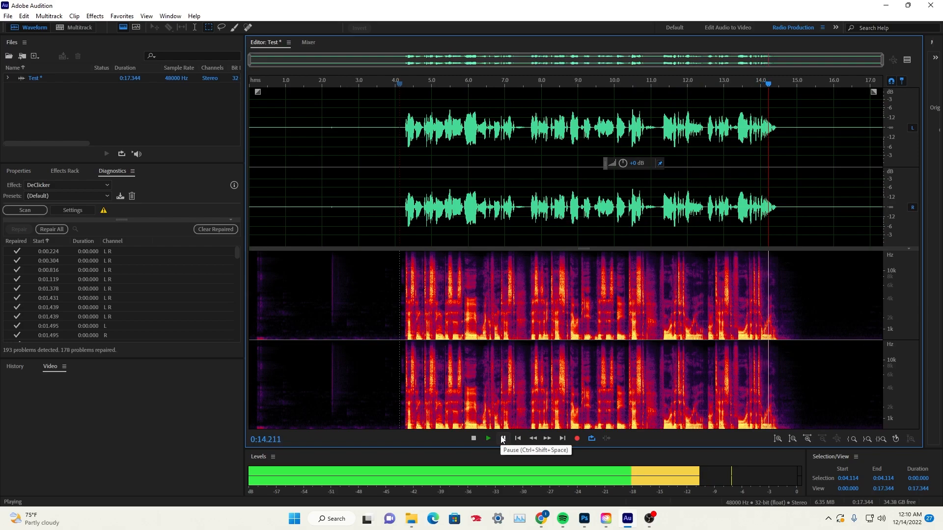
pyautogui.click(502, 438)
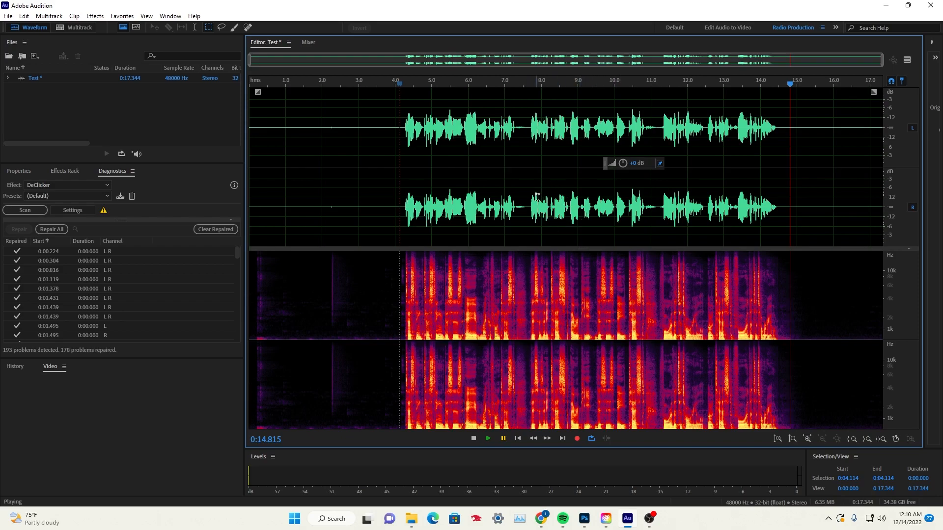
# Select the short word from about 8.8 to 9.1 s, adjust its amplitude slightly, and clear the selection
pyautogui.click(546, 149)
pyautogui.scroll(3, 570, 123)
pyautogui.moveTo(559, 131); pyautogui.dragTo(593, 131)
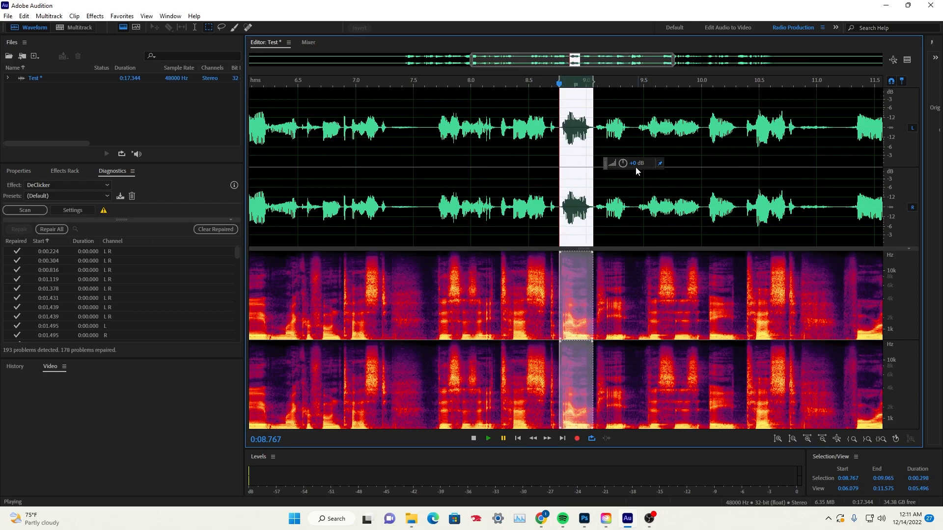
pyautogui.moveTo(623, 163)
pyautogui.mouseDown()
pyautogui.moveTo(602, 167)
pyautogui.moveTo(623, 164)
pyautogui.mouseUp()
pyautogui.click(495, 167)
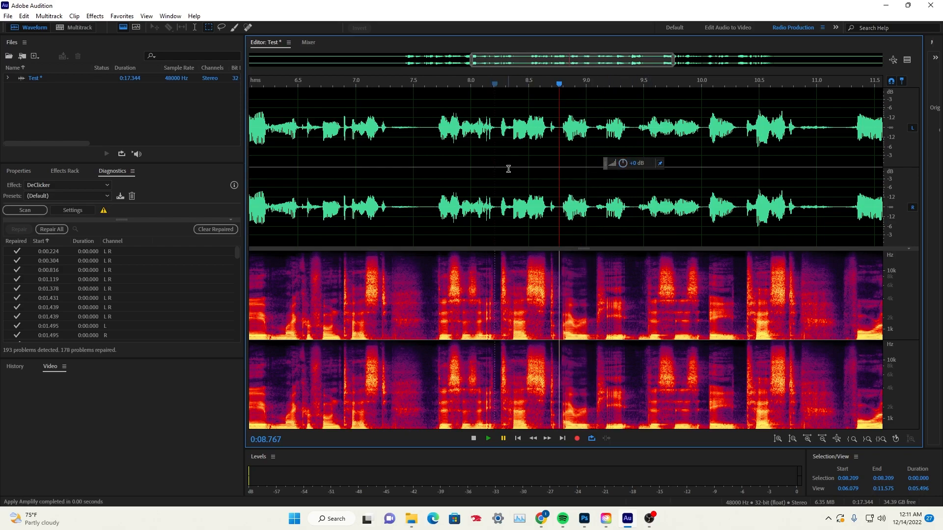
pyautogui.scroll(-4, 509, 169)
pyautogui.click(475, 173)
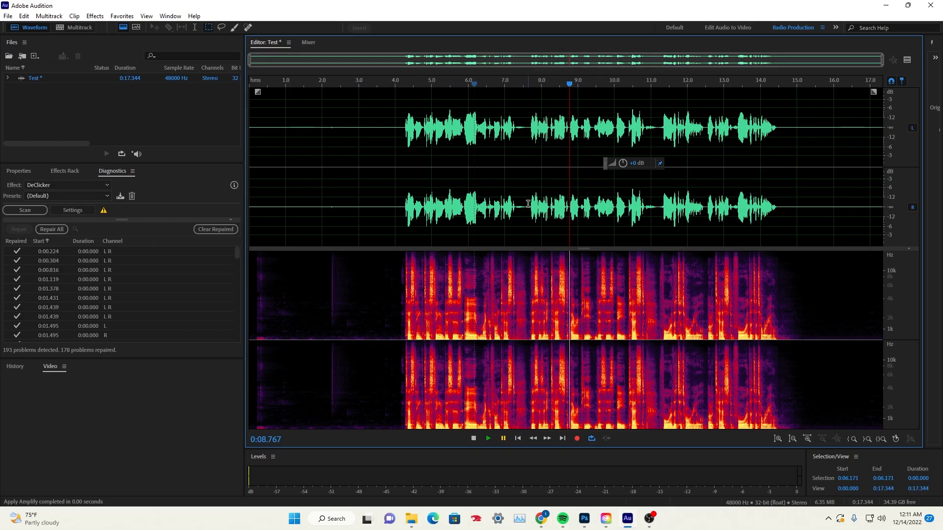
# Apply an FFT Filter with the Kill The Mic Rumble preset to the entire recording
pyautogui.hotkey('ctrl', 'a')
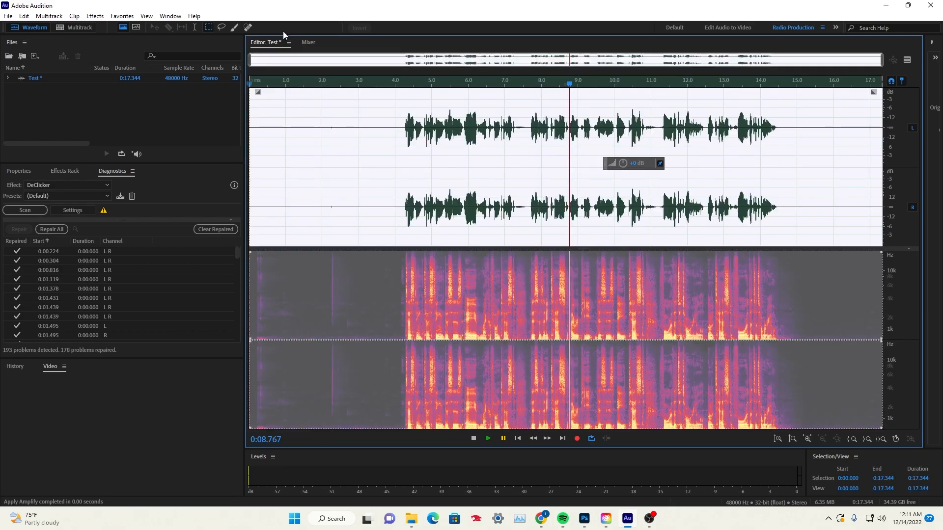
pyautogui.click(91, 16)
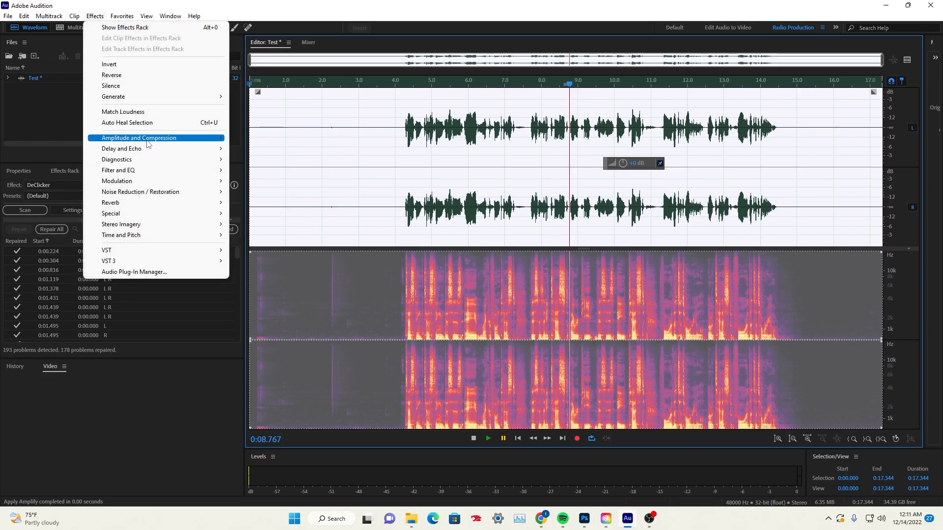
pyautogui.moveTo(146, 174)
pyautogui.click(263, 170)
pyautogui.click(410, 147)
pyautogui.click(418, 225)
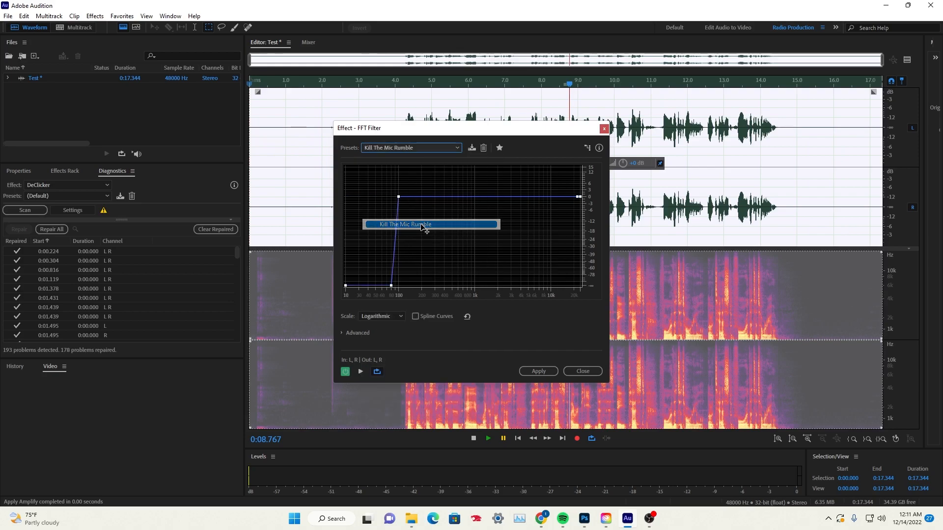
pyautogui.click(528, 372)
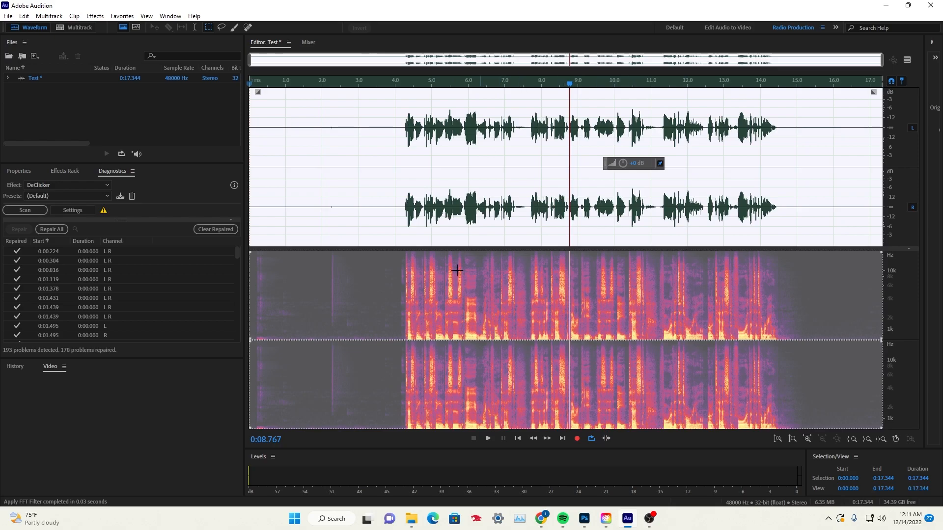
# Apply an FFT Filter with the De-Esser preset to the entire recording
pyautogui.click(93, 17)
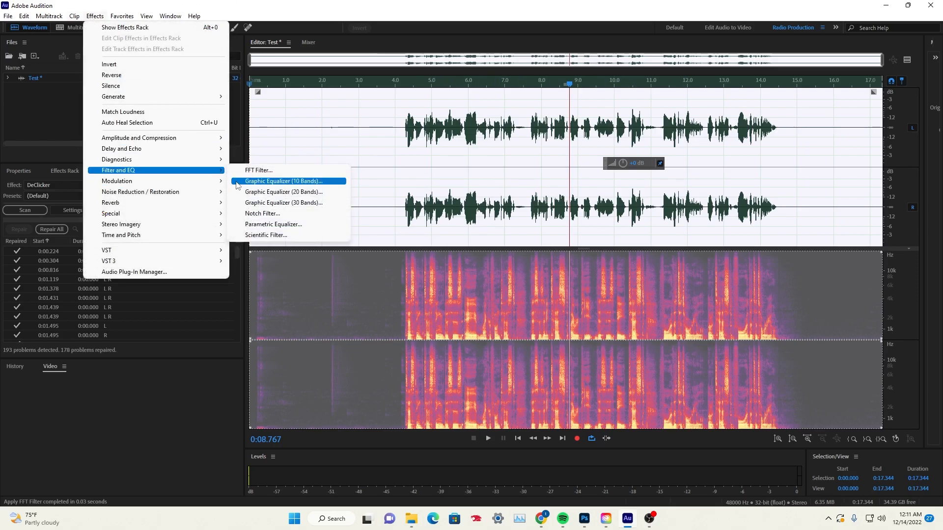
pyautogui.moveTo(80, 21)
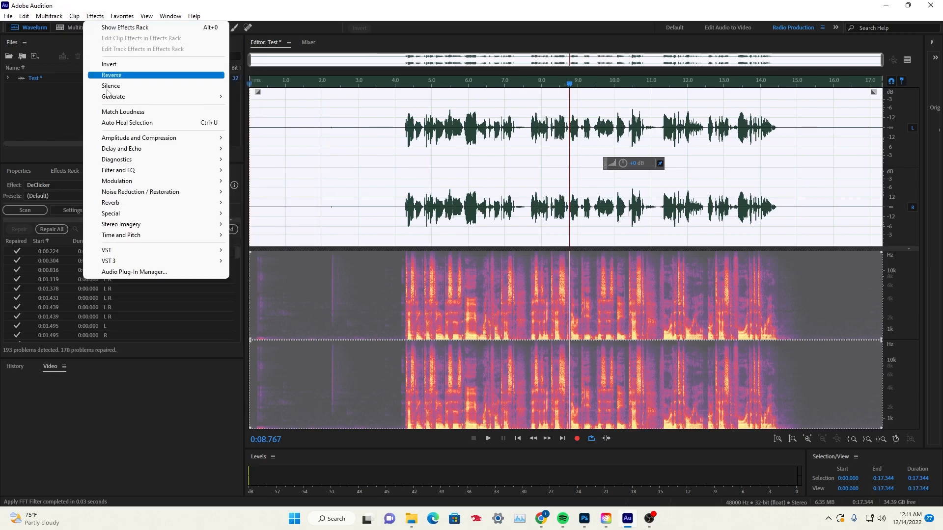
pyautogui.moveTo(145, 170)
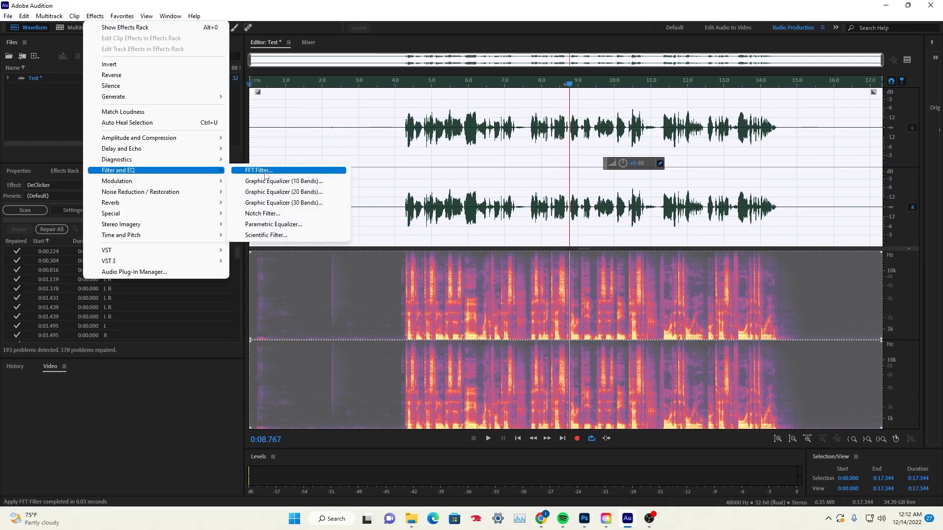
pyautogui.click(265, 175)
pyautogui.click(419, 148)
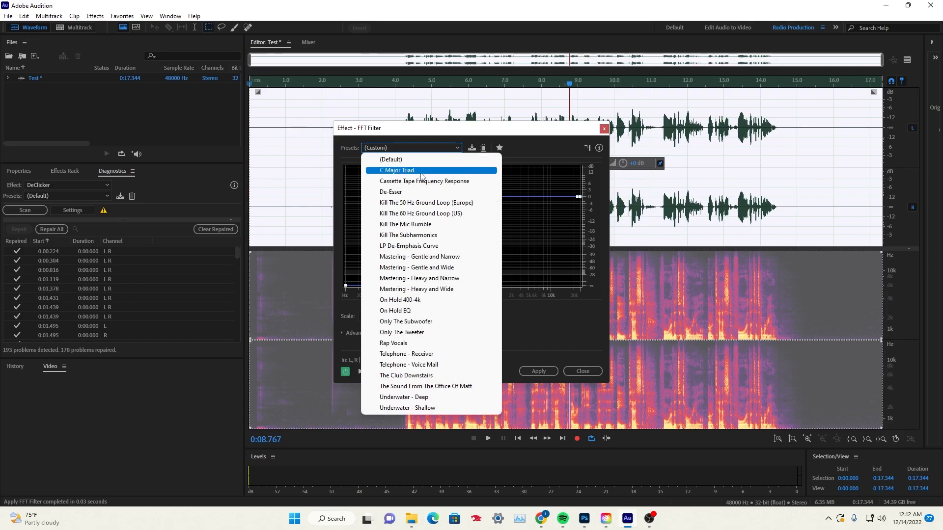
pyautogui.click(390, 192)
pyautogui.moveTo(510, 131); pyautogui.dragTo(340, 120)
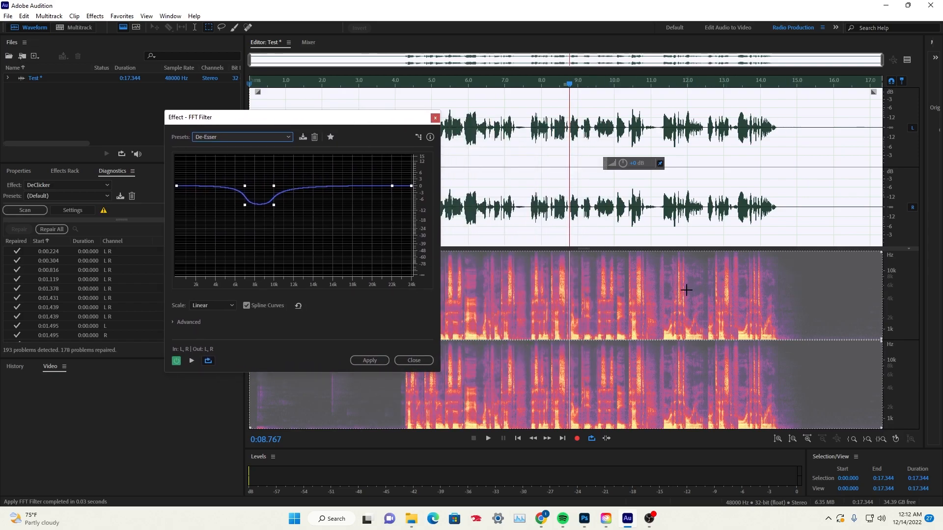
pyautogui.click(369, 361)
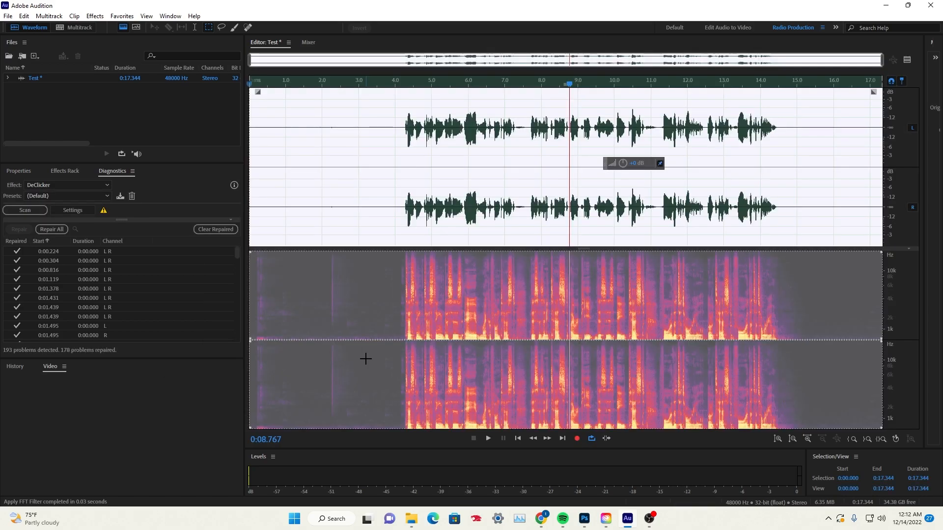
# Select the entire recording and scan it for clicks with the DeClicker on its default preset
pyautogui.click(614, 264)
pyautogui.doubleClick(528, 210)
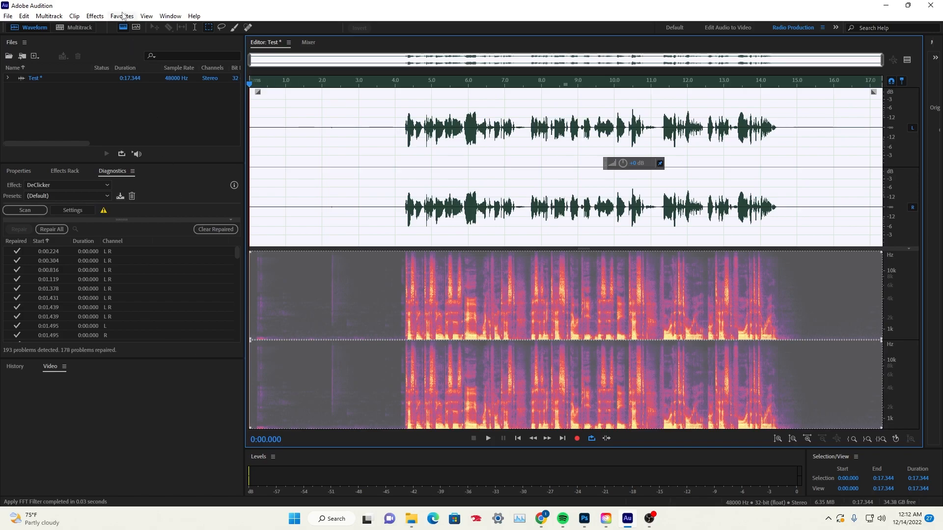
pyautogui.click(95, 16)
pyautogui.moveTo(158, 17)
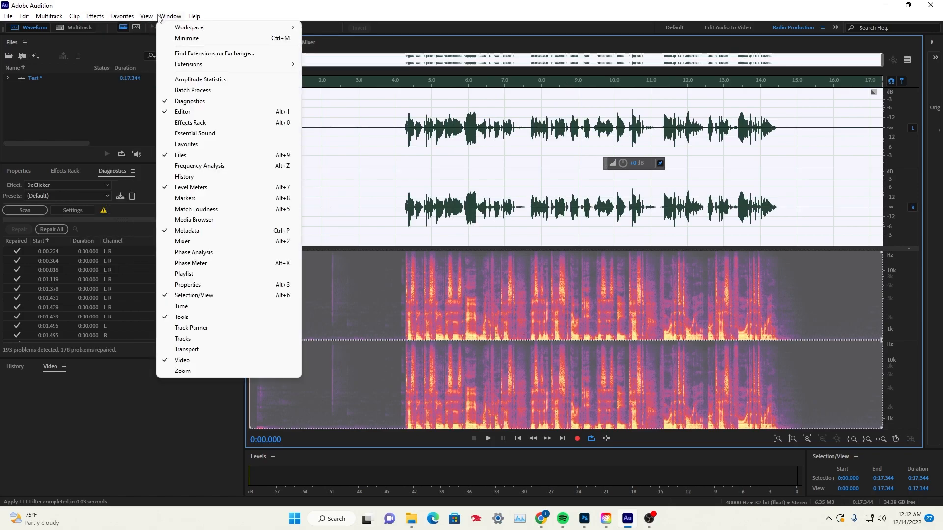
pyautogui.click(188, 102)
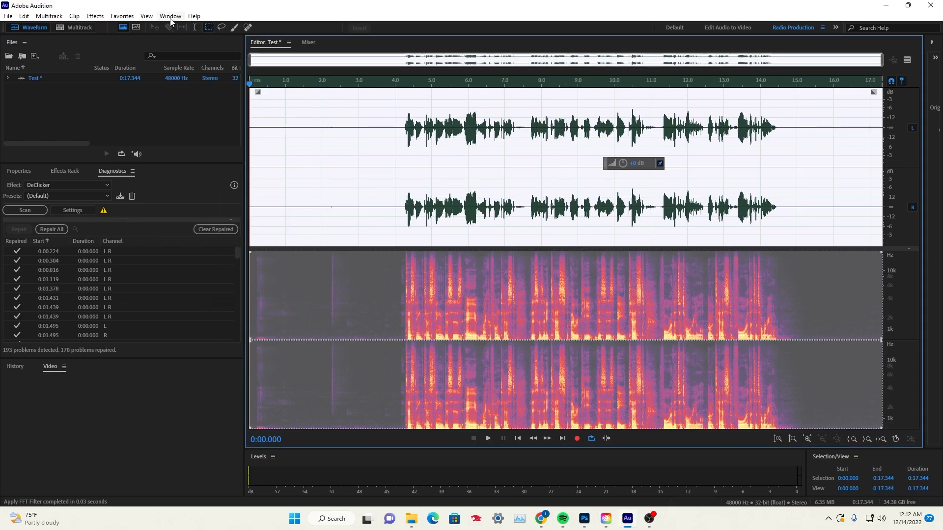
pyautogui.click(100, 17)
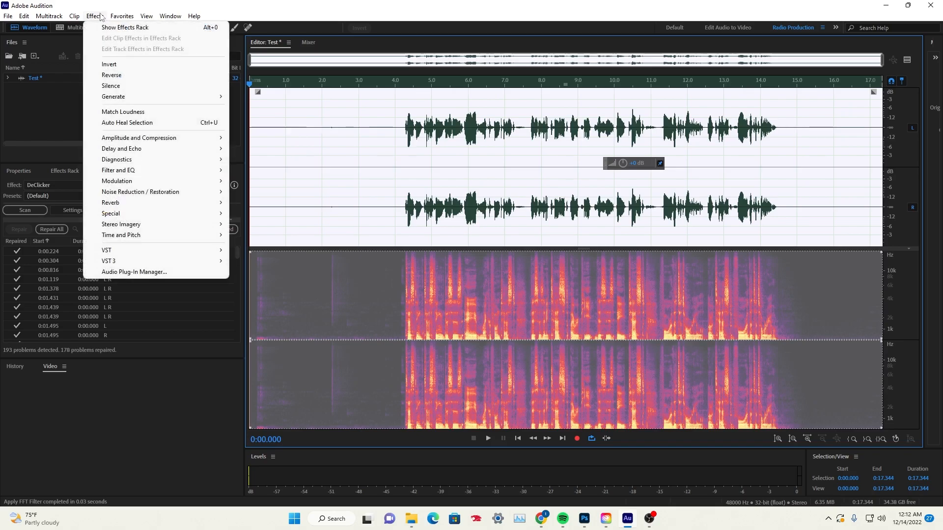
pyautogui.moveTo(205, 162)
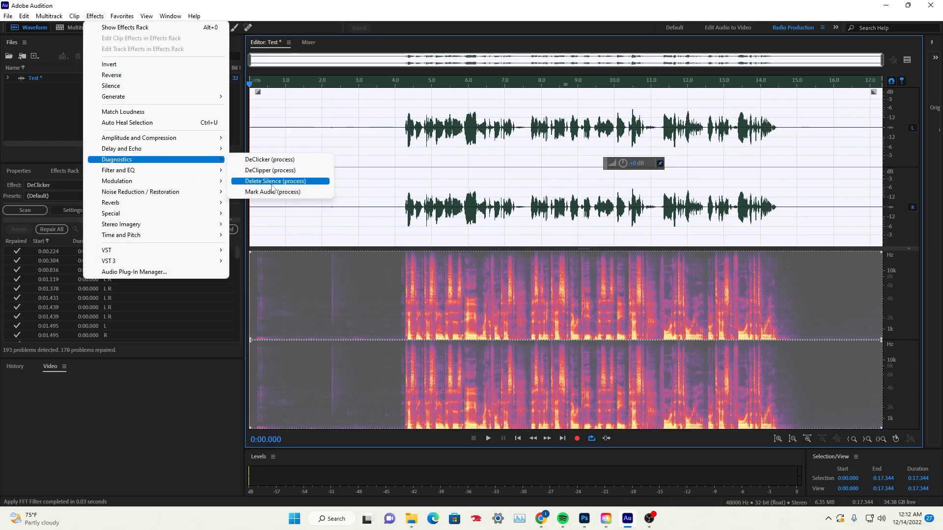
pyautogui.click(289, 163)
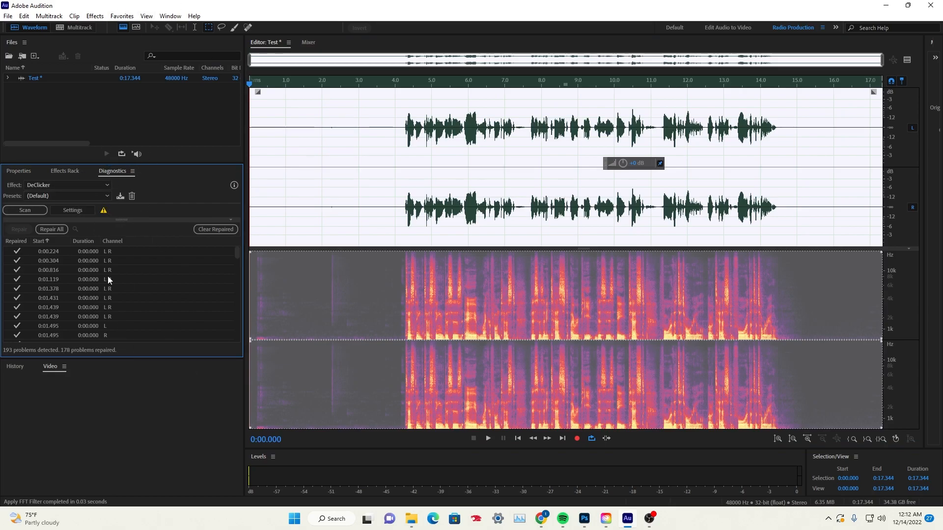
pyautogui.click(69, 185)
pyautogui.click(69, 184)
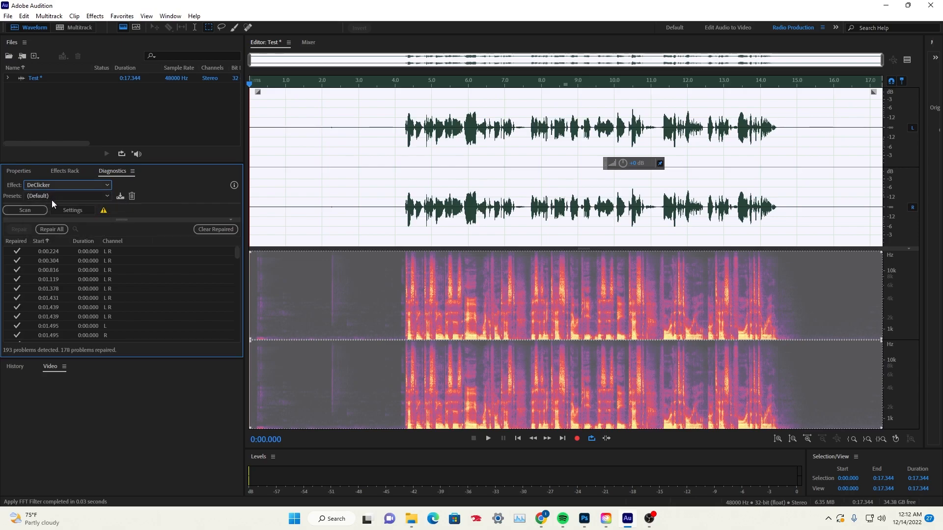
pyautogui.click(25, 210)
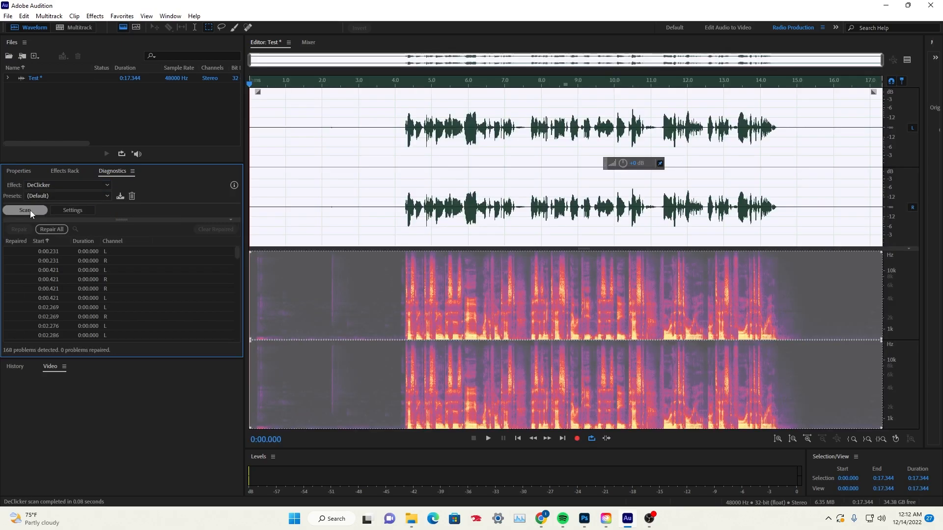
# Repair all the clicks detected by the DeClicker scan
pyautogui.click(526, 231)
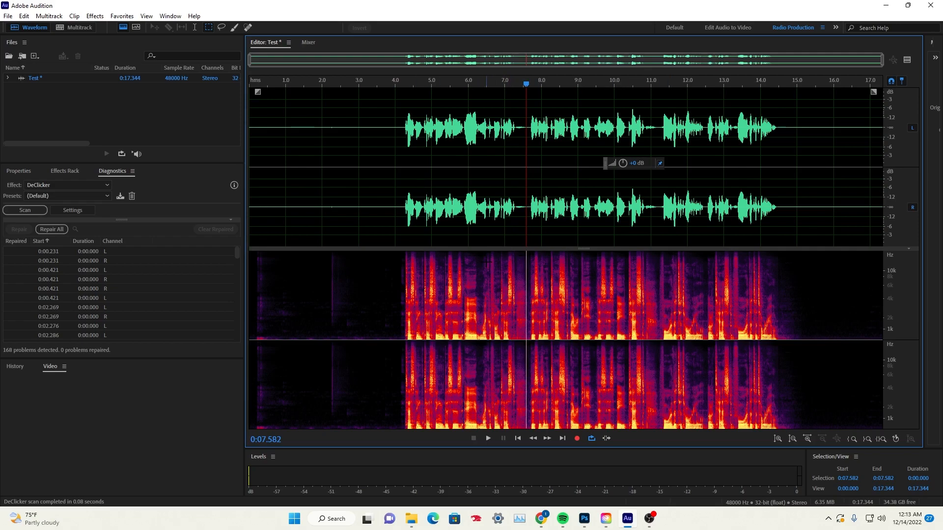
pyautogui.moveTo(401, 202); pyautogui.dragTo(787, 239)
pyautogui.click(377, 216)
pyautogui.scroll(-20, 146, 288)
pyautogui.scroll(15, 113, 305)
pyautogui.scroll(15, 116, 304)
pyautogui.click(48, 229)
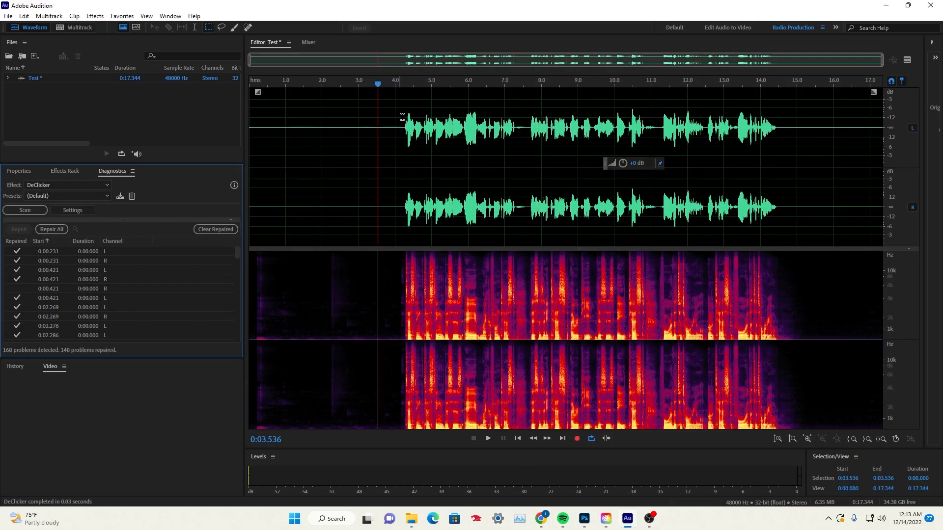
# Play the repaired speech from about 4.0 to 15.0 s and place the start point at about 3.5 s
pyautogui.click(397, 83)
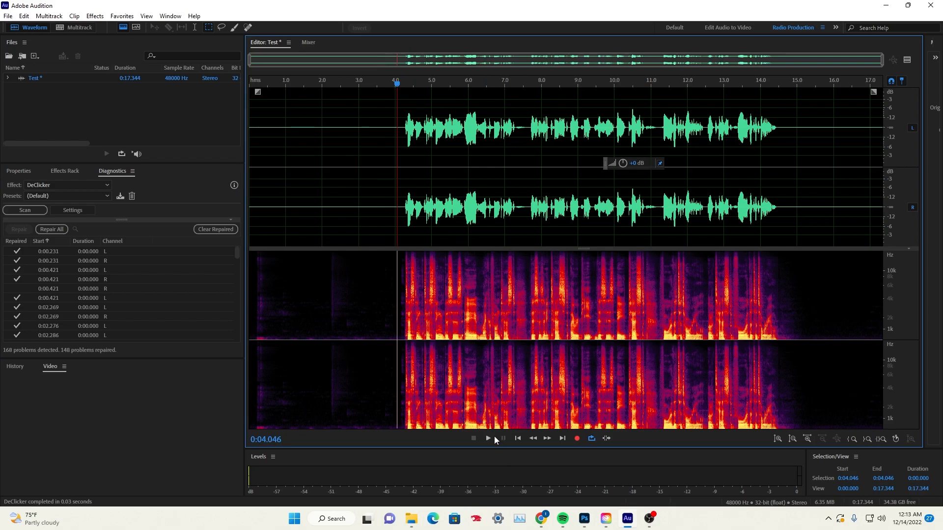
pyautogui.click(489, 436)
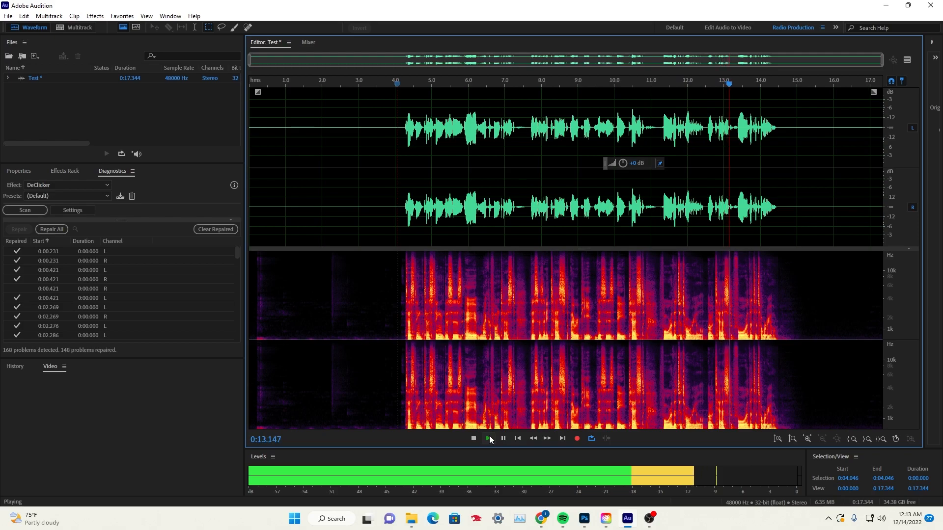
pyautogui.click(503, 439)
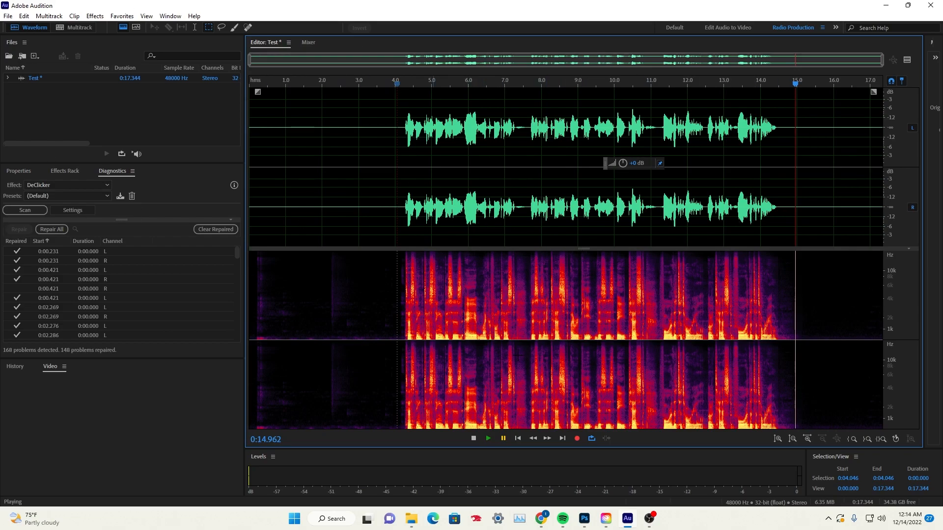
pyautogui.click(377, 182)
pyautogui.click(917, 452)
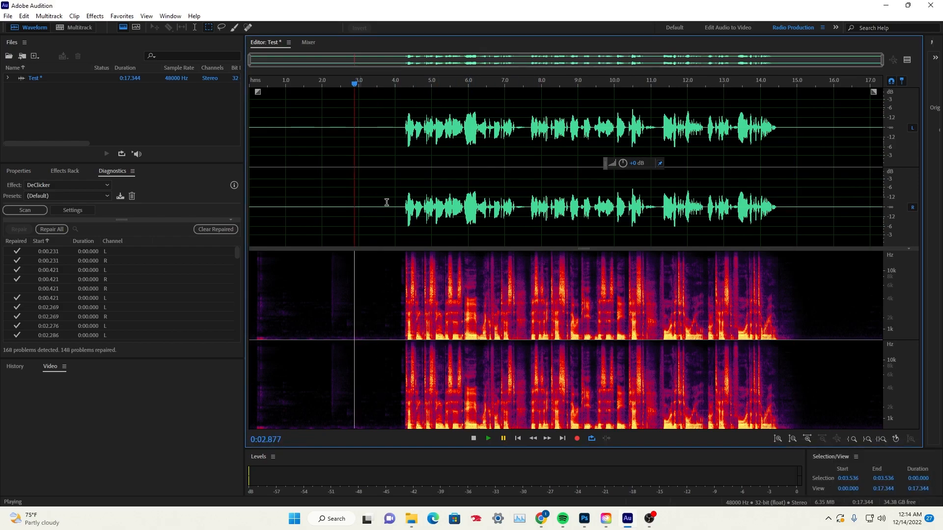